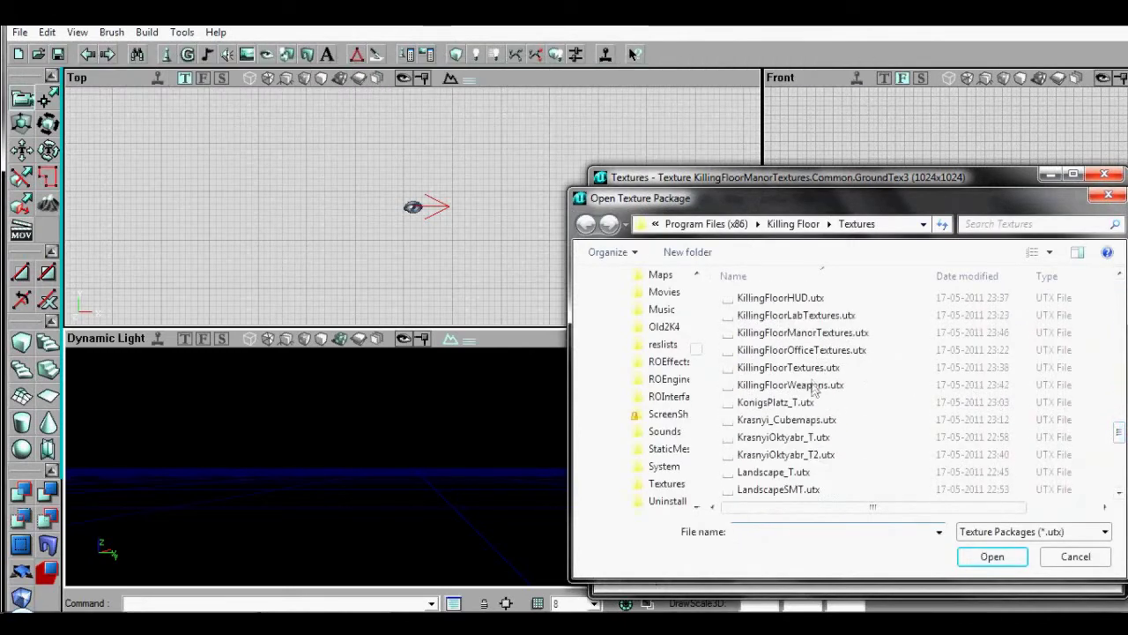
# - Load the KillingFloorTextures.utx texture package and select the house2_brickscaler brick texture
pyautogui.doubleClick(808, 370)
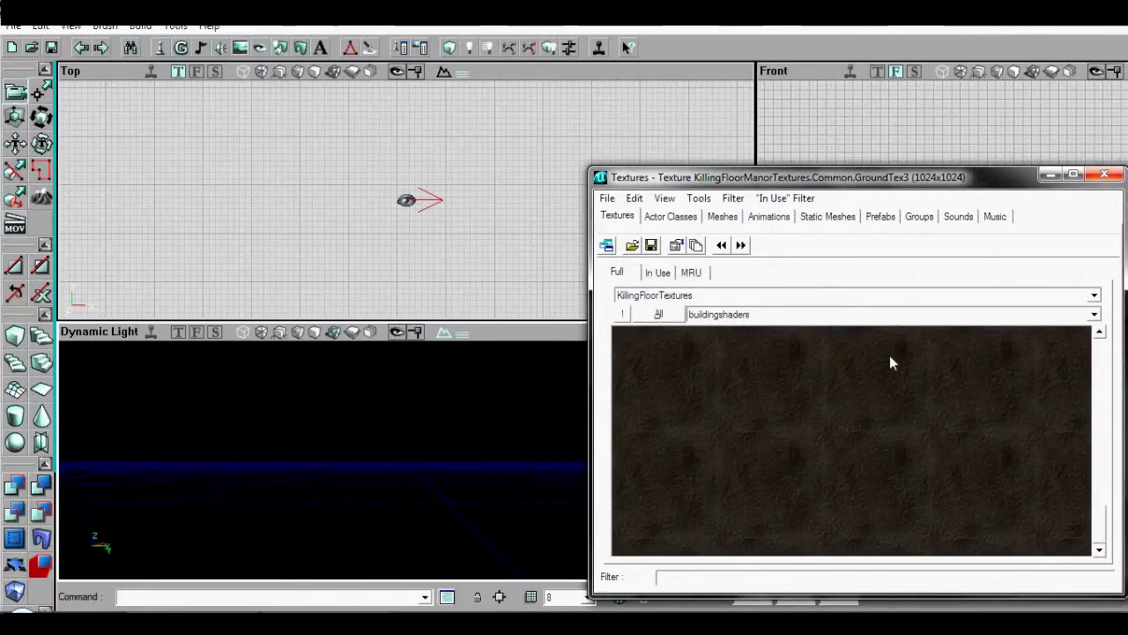
pyautogui.moveTo(1101, 522); pyautogui.dragTo(1079, 386)
pyautogui.click(941, 393)
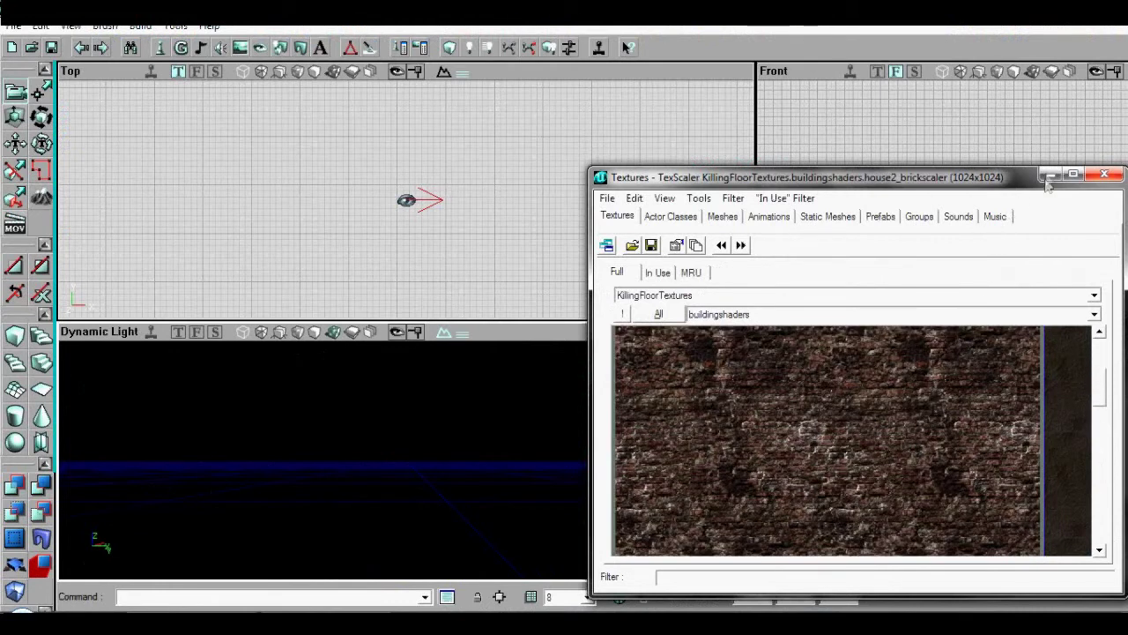
pyautogui.click(1051, 175)
# - Build a cube brush with height, width and breadth 2048, and subtract it to create the large room
pyautogui.rightClick(11, 334)
pyautogui.click(187, 384)
pyautogui.write('20')
pyautogui.click(203, 396)
pyautogui.write('2048')
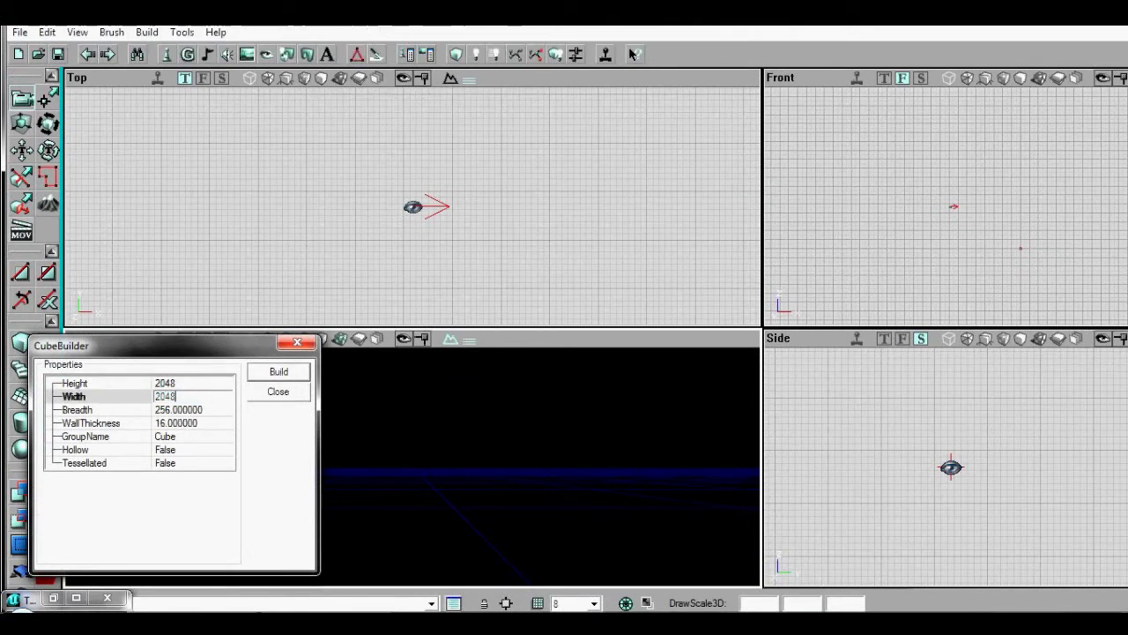
pyautogui.press('Tab')
pyautogui.write('20')
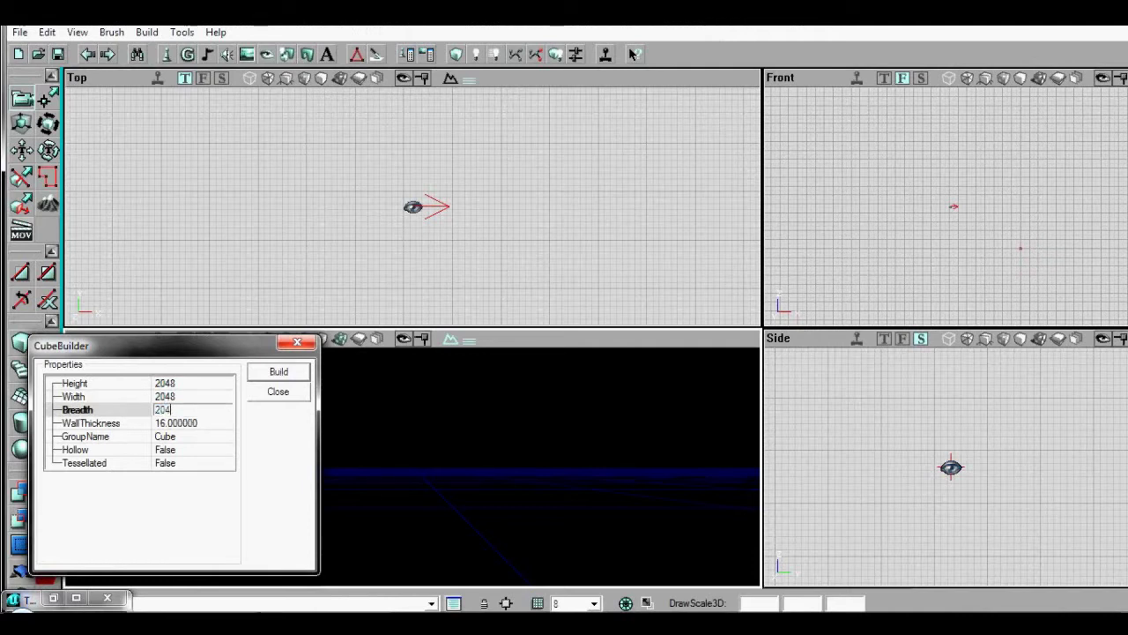
pyautogui.click(278, 373)
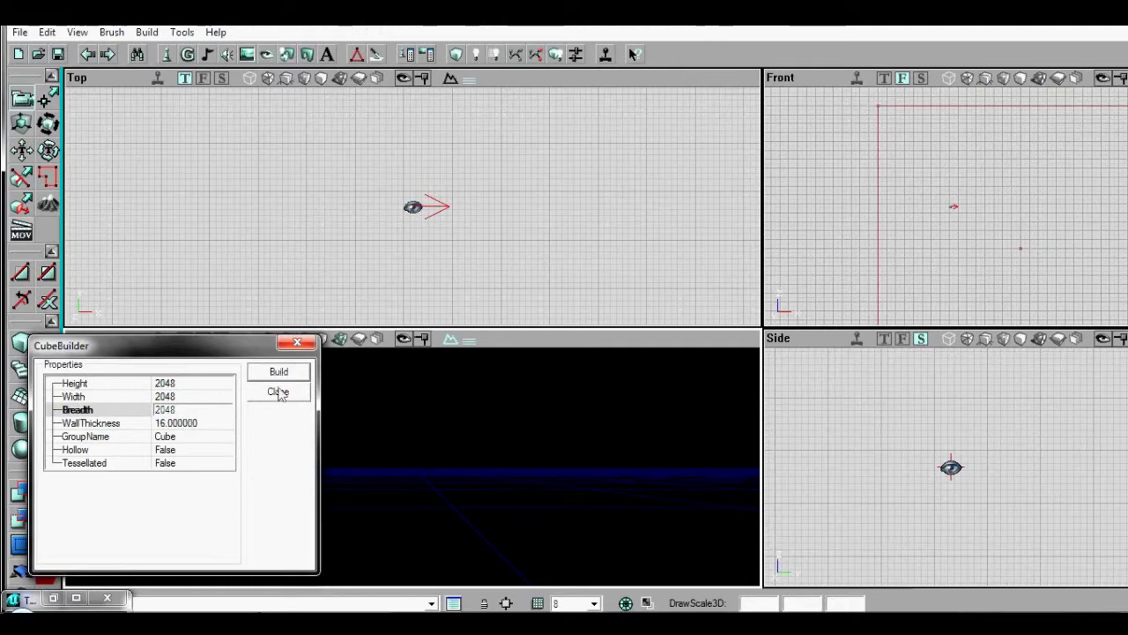
pyautogui.click(277, 393)
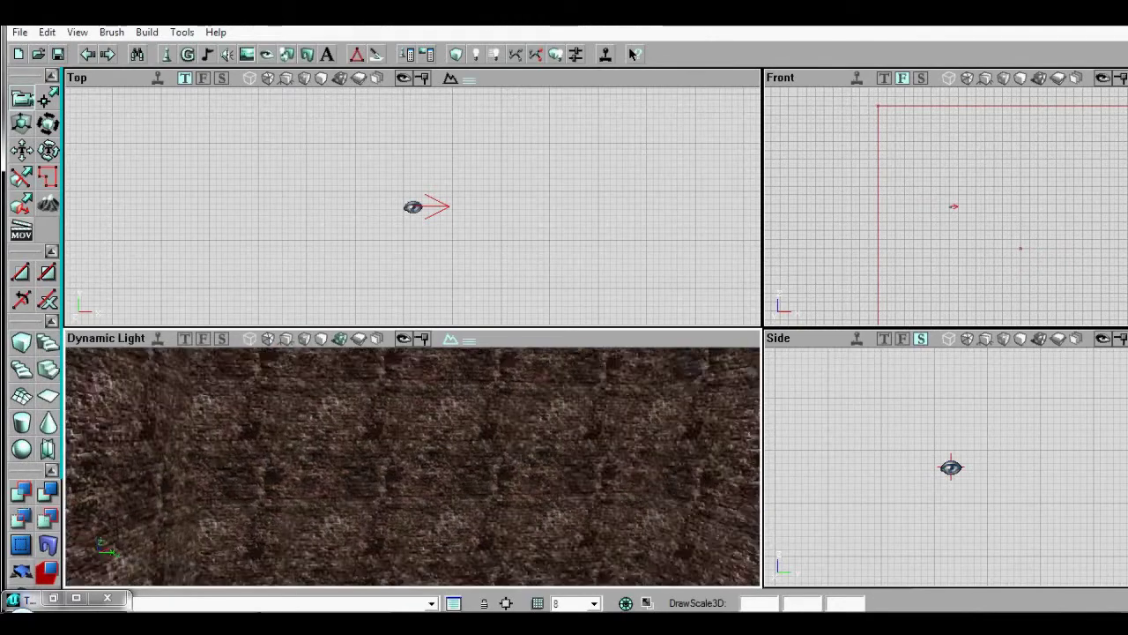
pyautogui.moveTo(413, 467); pyautogui.dragTo(440, 476, button='right')
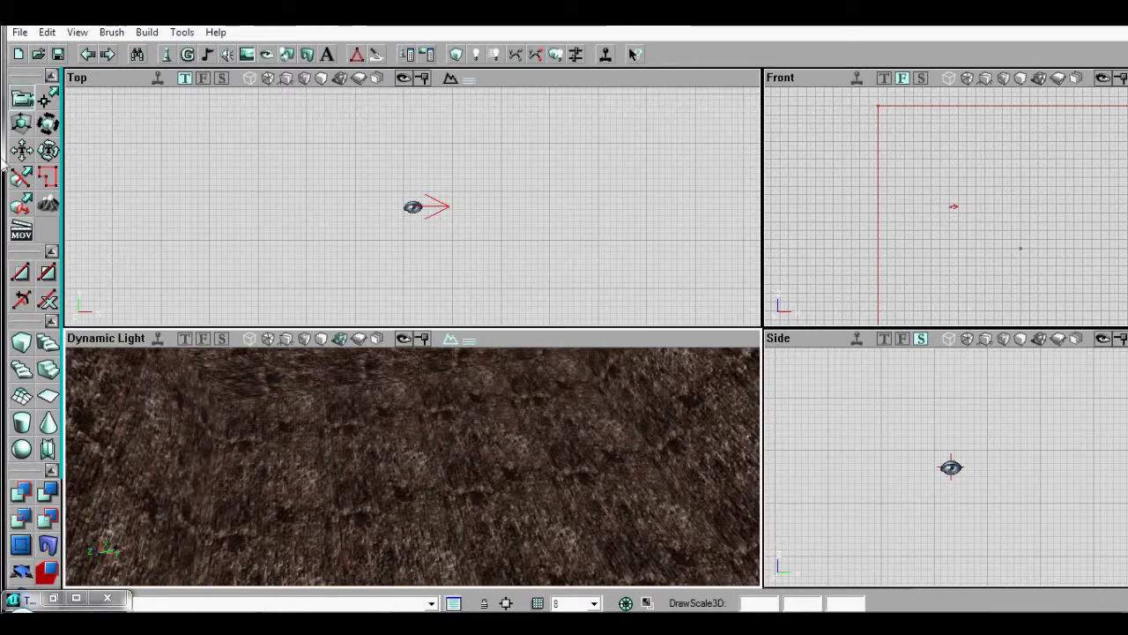
# - Build a floor slab brush with height 16, width 512, breadth 512 and wall thickness 512
pyautogui.rightClick(22, 343)
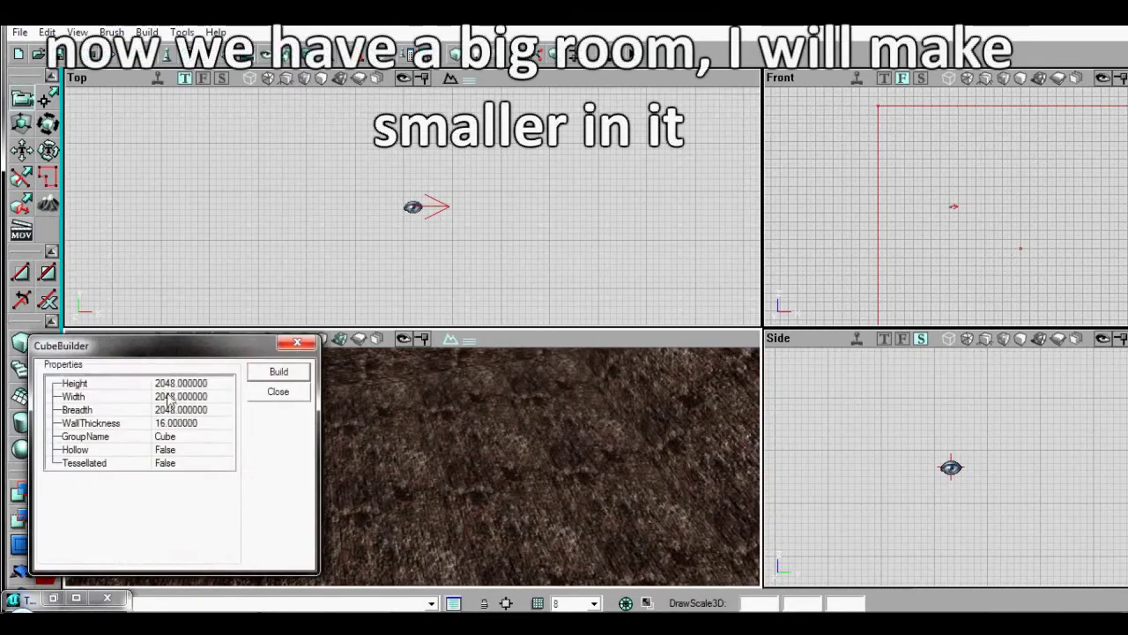
pyautogui.click(169, 384)
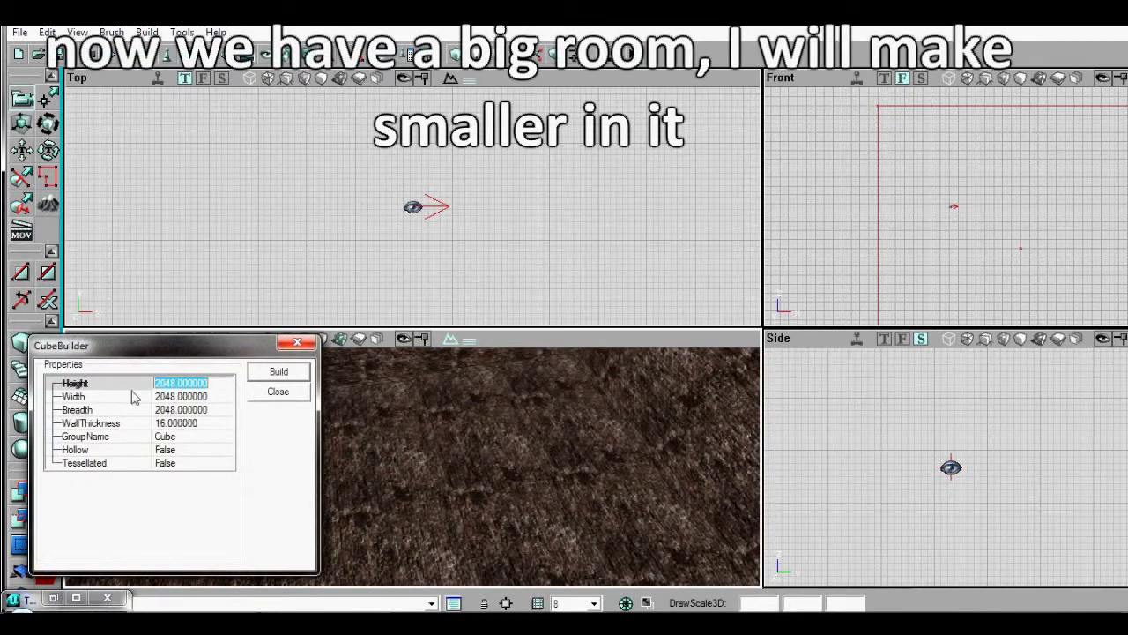
pyautogui.write('16')
pyautogui.press('Tab')
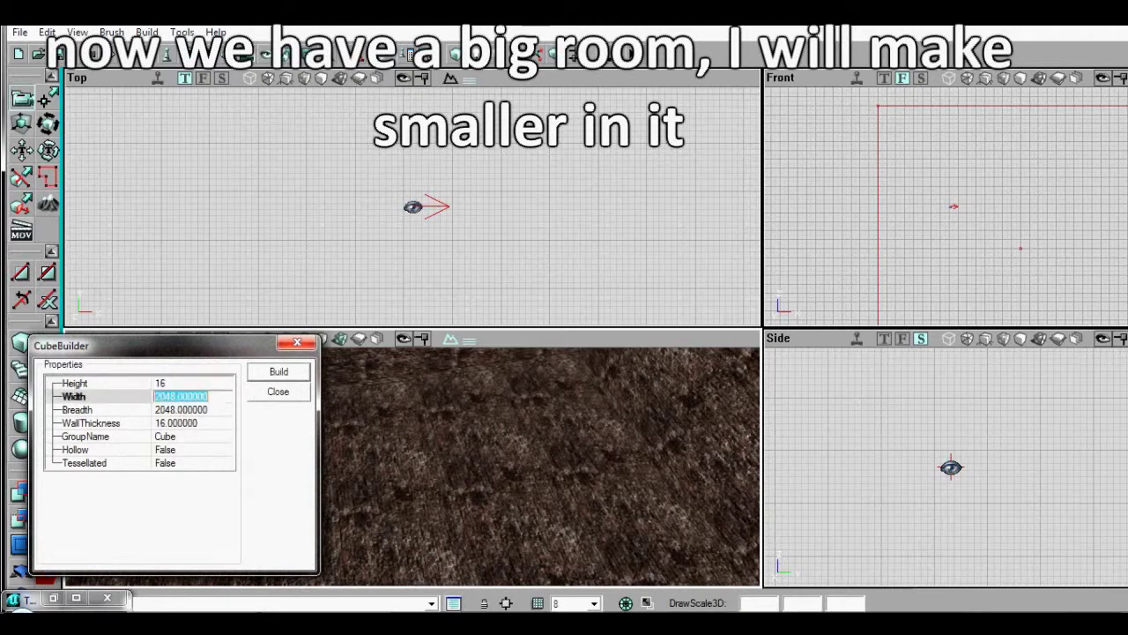
pyautogui.write('512')
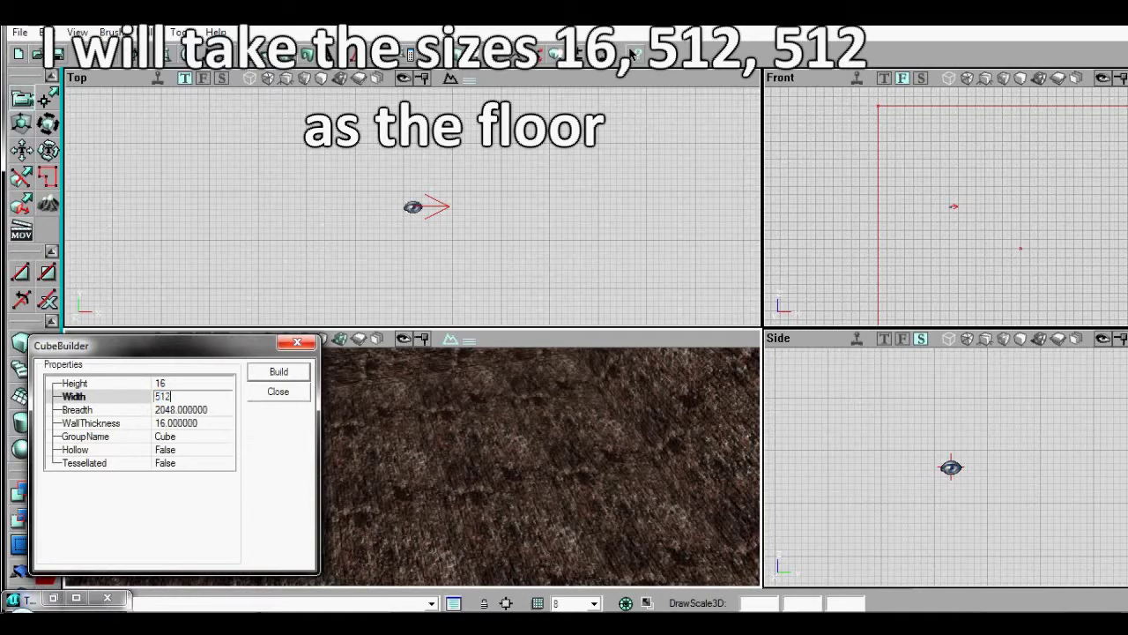
pyautogui.press('Tab')
pyautogui.write('512')
pyautogui.click(194, 423)
pyautogui.write('512')
pyautogui.click(261, 373)
# - Lower the slab brush toward the bottom of the large room and close the cube builder
pyautogui.moveTo(371, 143); pyautogui.dragTo(317, 132)
pyautogui.scroll(-5, 317, 133)
pyautogui.scroll(-2, 388, 199)
pyautogui.moveTo(1040, 225); pyautogui.dragTo(969, 209)
pyautogui.scroll(5, 970, 229)
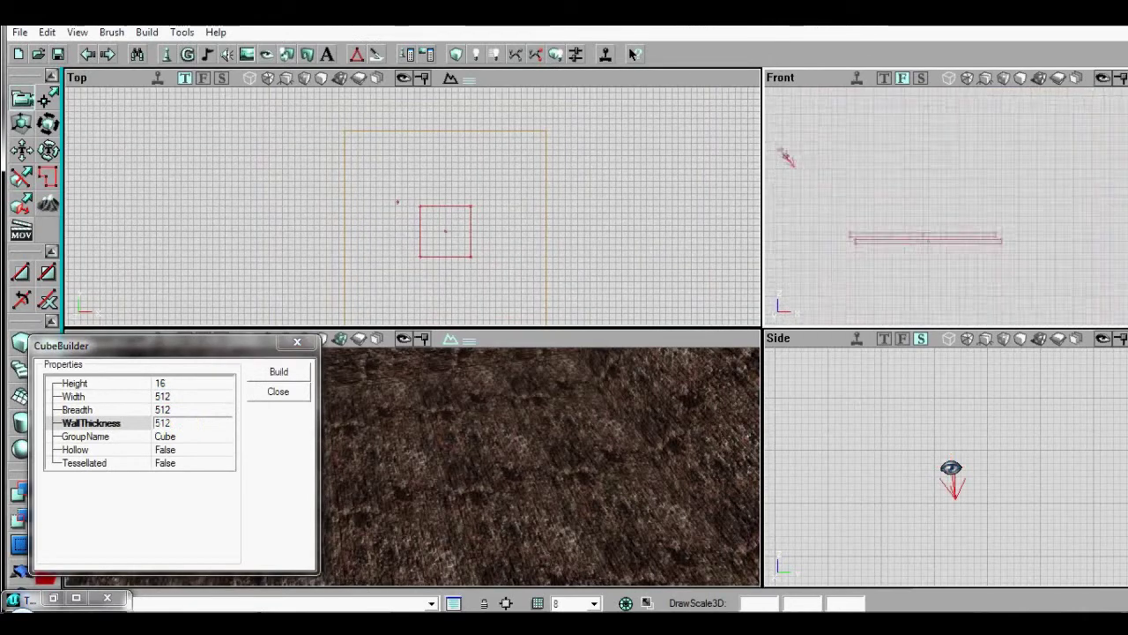
pyautogui.click(969, 245)
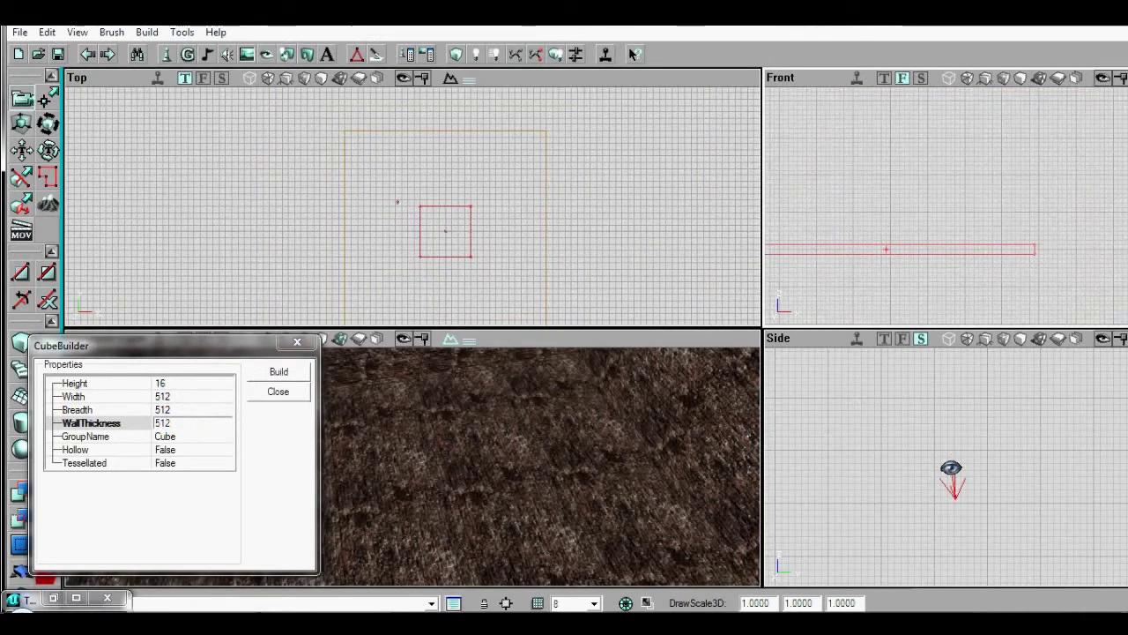
pyautogui.moveTo(952, 211)
pyautogui.mouseDown()
pyautogui.moveTo(935, 233)
pyautogui.moveTo(939, 196)
pyautogui.mouseUp()
pyautogui.scroll(-6, 943, 209)
pyautogui.scroll(4, 934, 233)
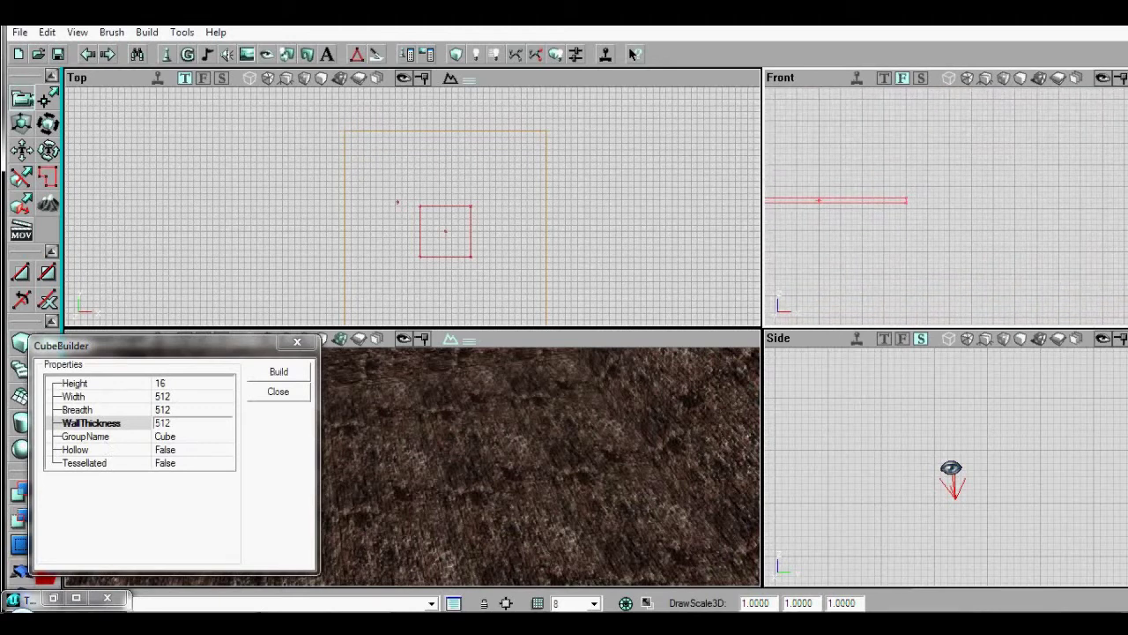
pyautogui.moveTo(445, 231); pyautogui.dragTo(550, 173)
pyautogui.click(292, 392)
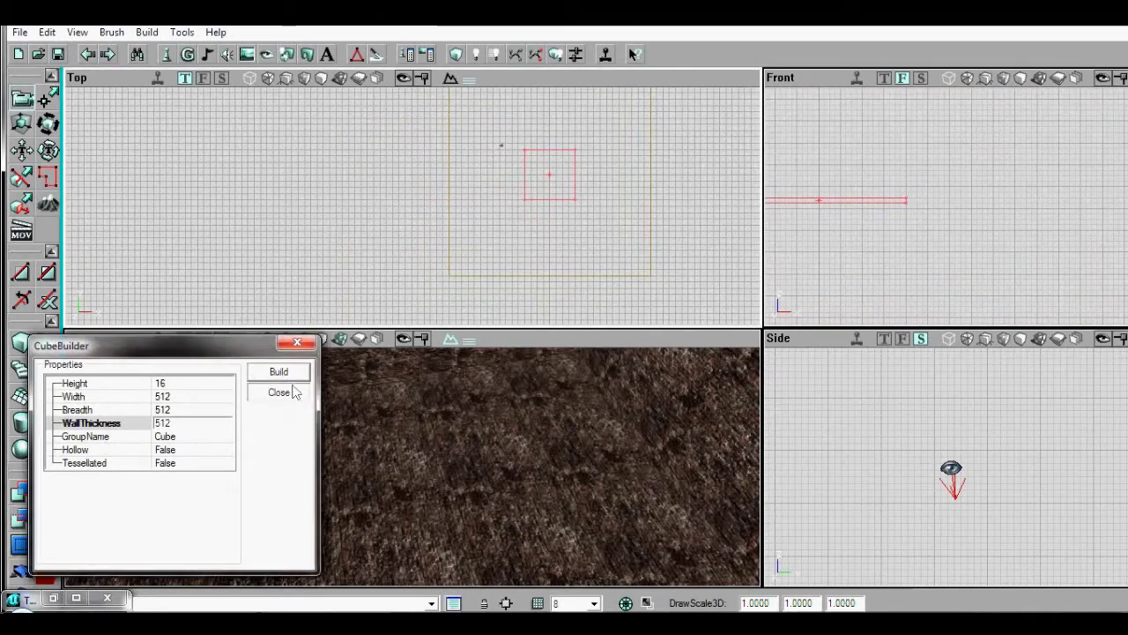
# - Select the house2_concrete_scaler texture and add the slab brush as the small room's floor
pyautogui.click(54, 598)
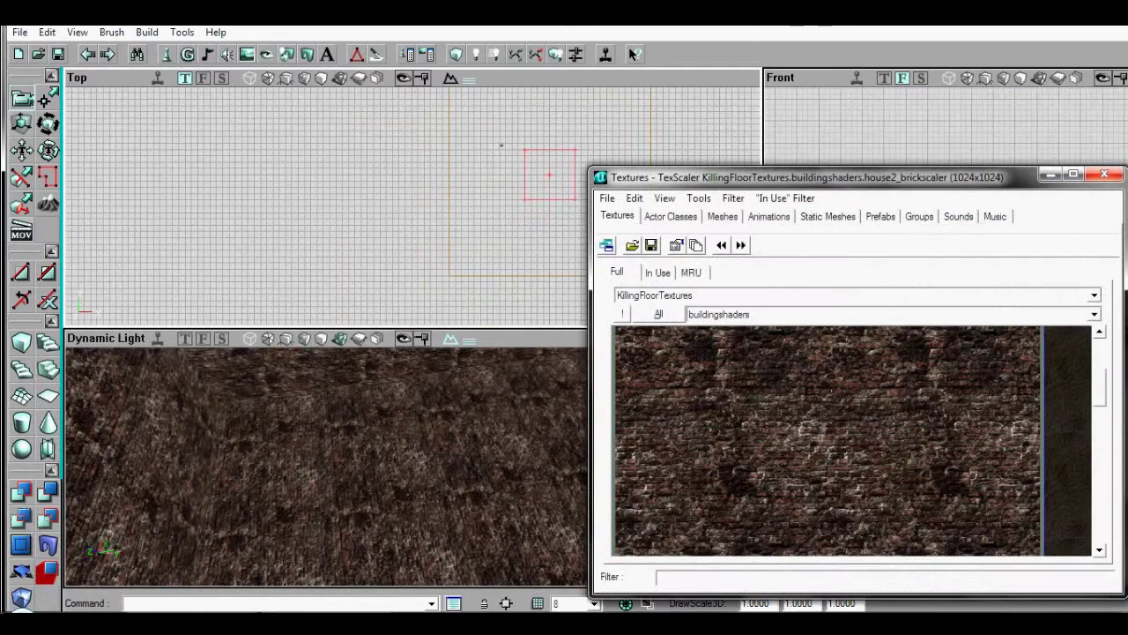
pyautogui.moveTo(1099, 405); pyautogui.dragTo(1082, 451)
pyautogui.click(743, 448)
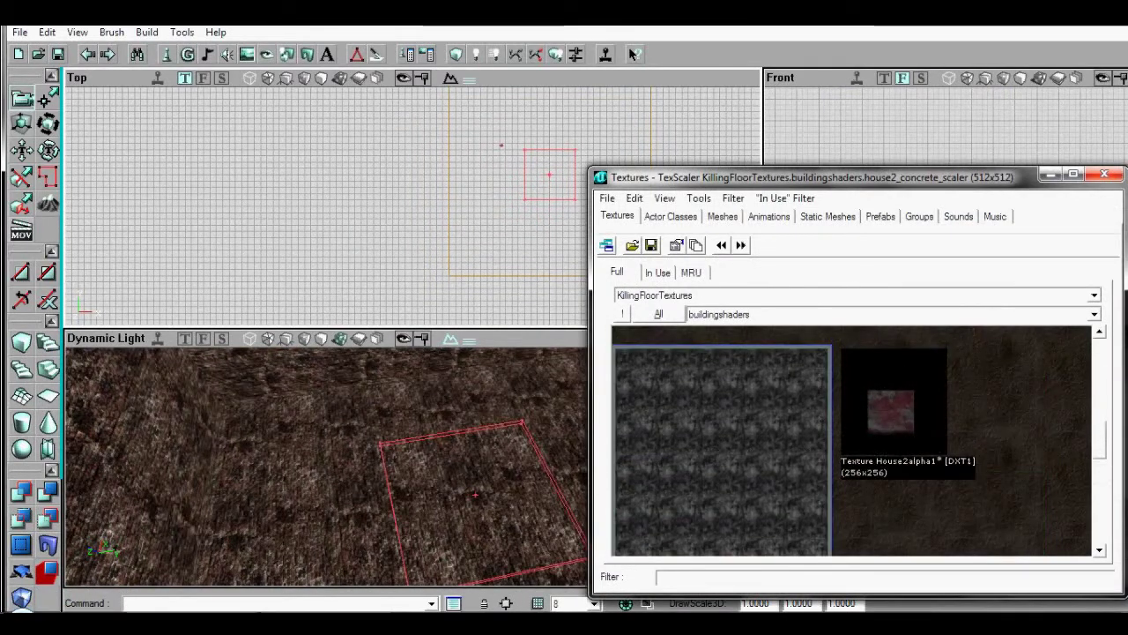
pyautogui.click(18, 494)
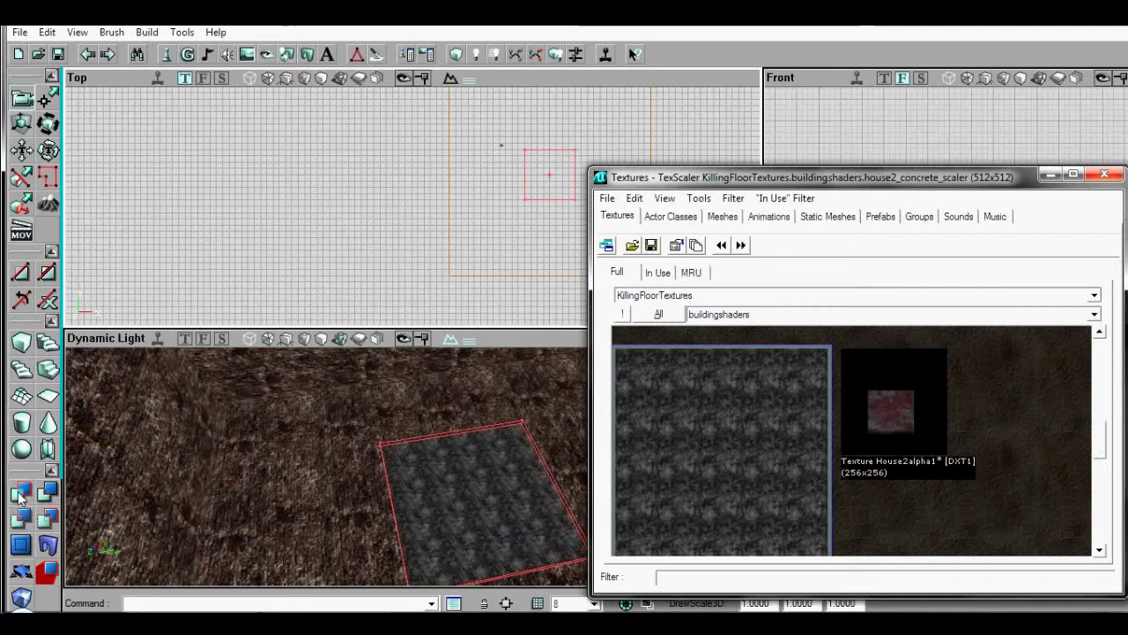
pyautogui.click(1050, 175)
# - Build a wall brush with height 192, width 512 and breadth 16
pyautogui.rightClick(25, 341)
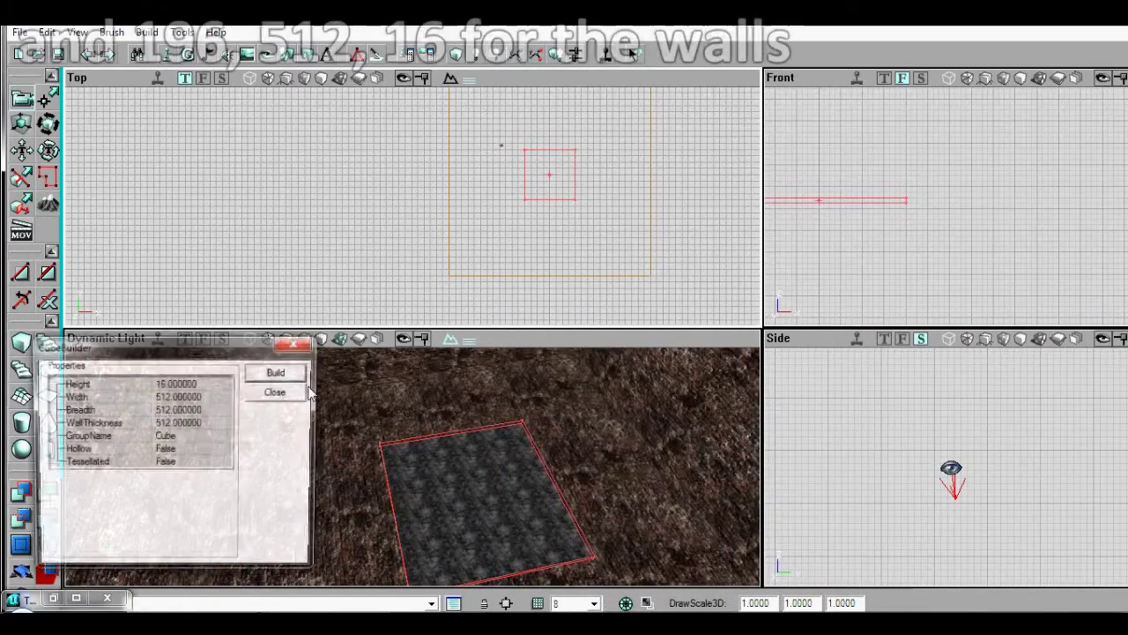
pyautogui.click(213, 384)
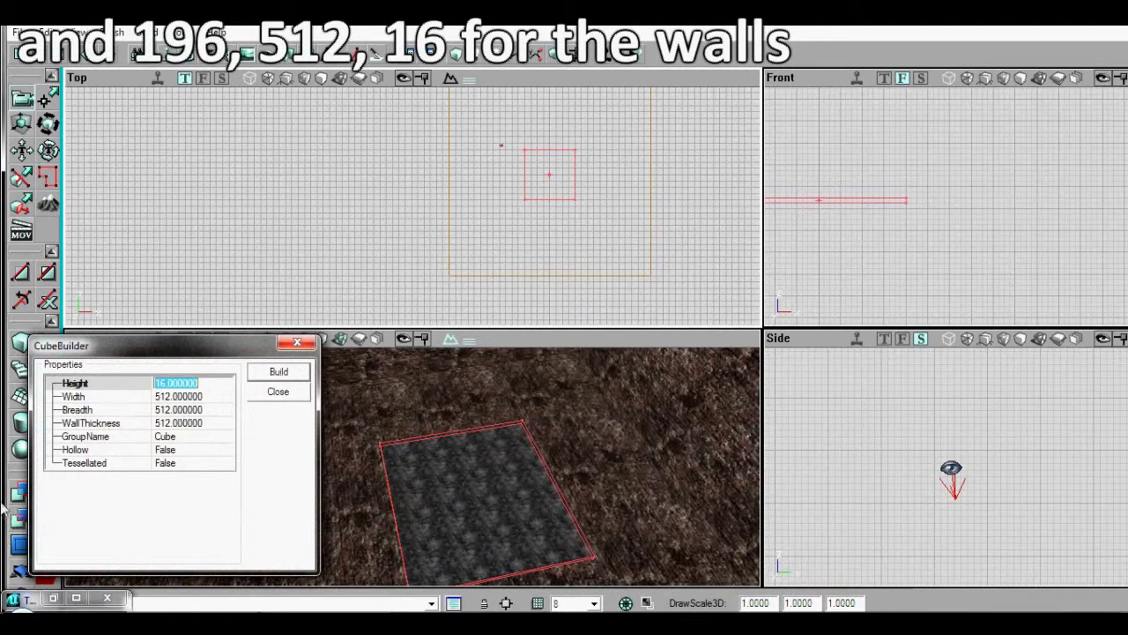
pyautogui.write('19')
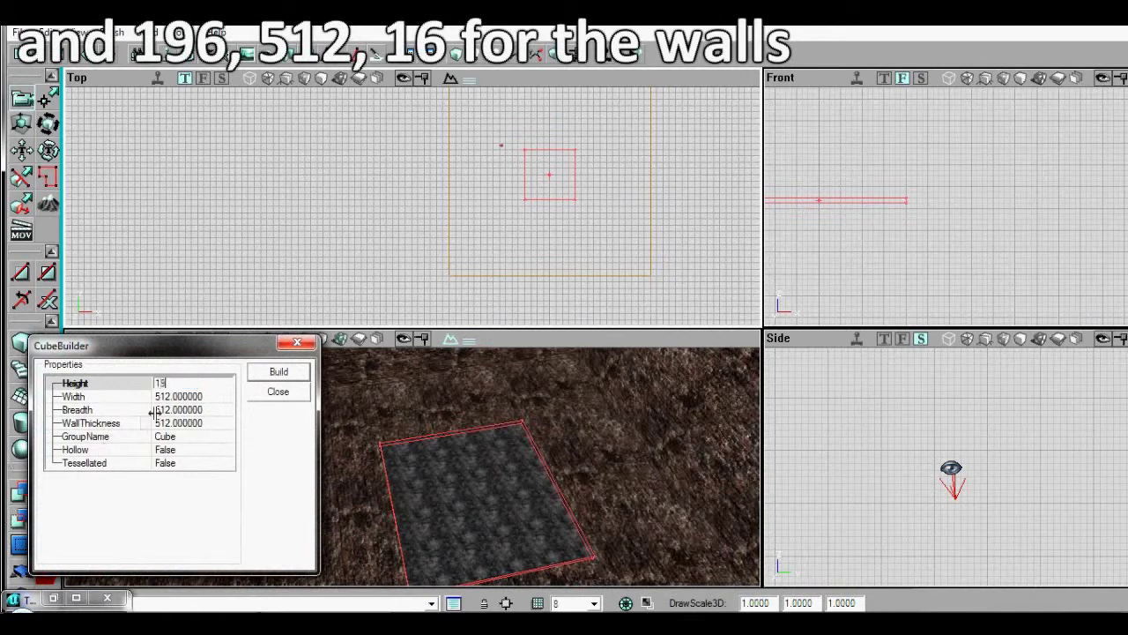
pyautogui.click(168, 398)
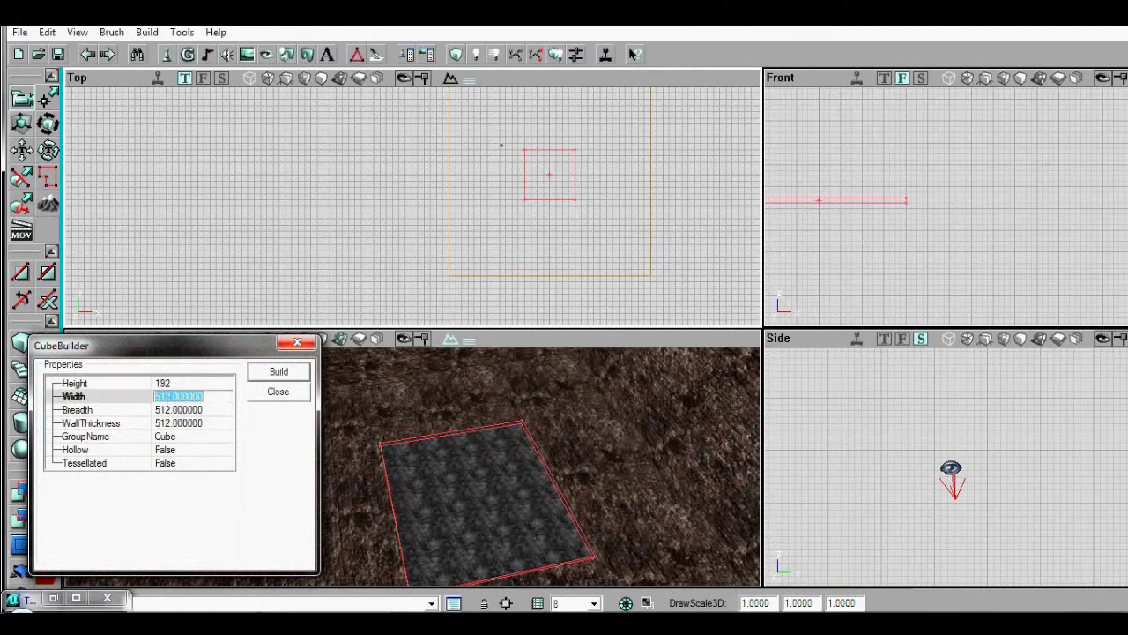
pyautogui.click(196, 420)
pyautogui.click(197, 410)
pyautogui.write('16')
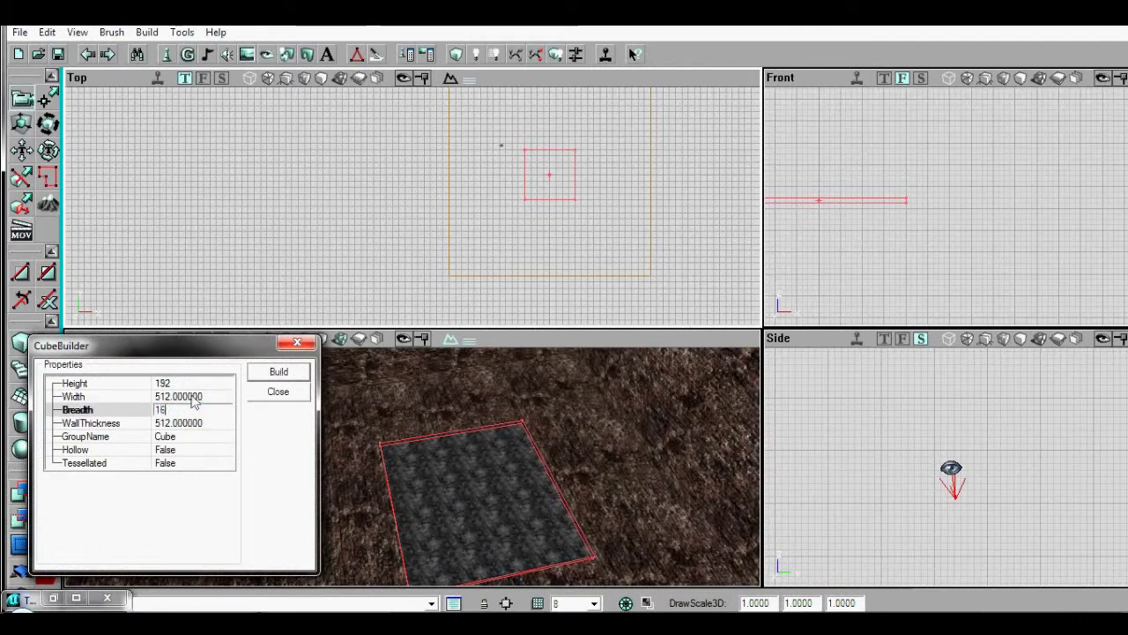
pyautogui.click(194, 398)
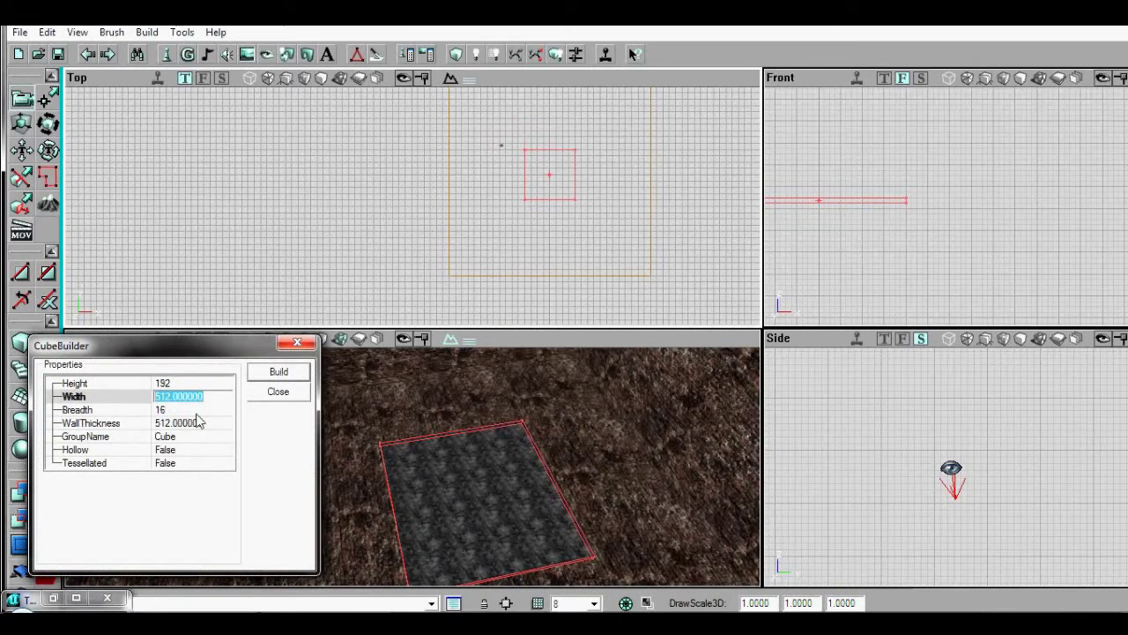
pyautogui.click(281, 371)
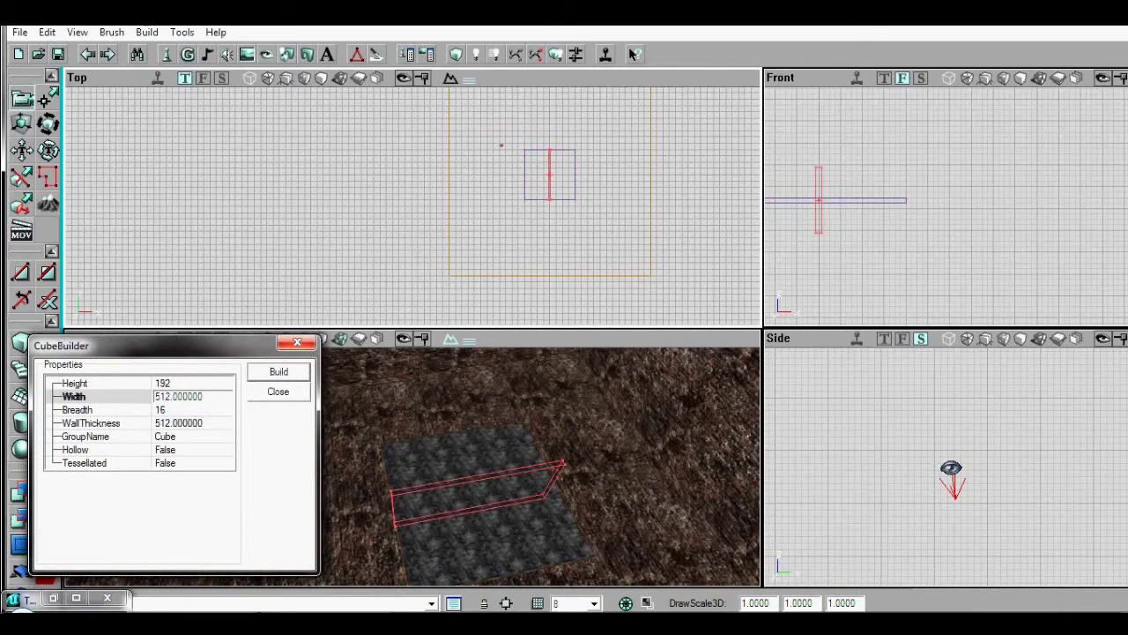
# - Move the wall brush in plan so it sits flush against one outer edge of the concrete floor
pyautogui.moveTo(529, 177); pyautogui.dragTo(472, 251)
pyautogui.scroll(5, 529, 194)
pyautogui.moveTo(546, 229); pyautogui.dragTo(353, 158)
pyautogui.moveTo(446, 168)
pyautogui.keyDown('ctrl'); pyautogui.keyDown('shift'); pyautogui.mouseDown()
pyautogui.moveTo(323, 154)
pyautogui.moveTo(413, 182)
pyautogui.mouseUp(); pyautogui.keyUp('shift'); pyautogui.keyUp('ctrl')
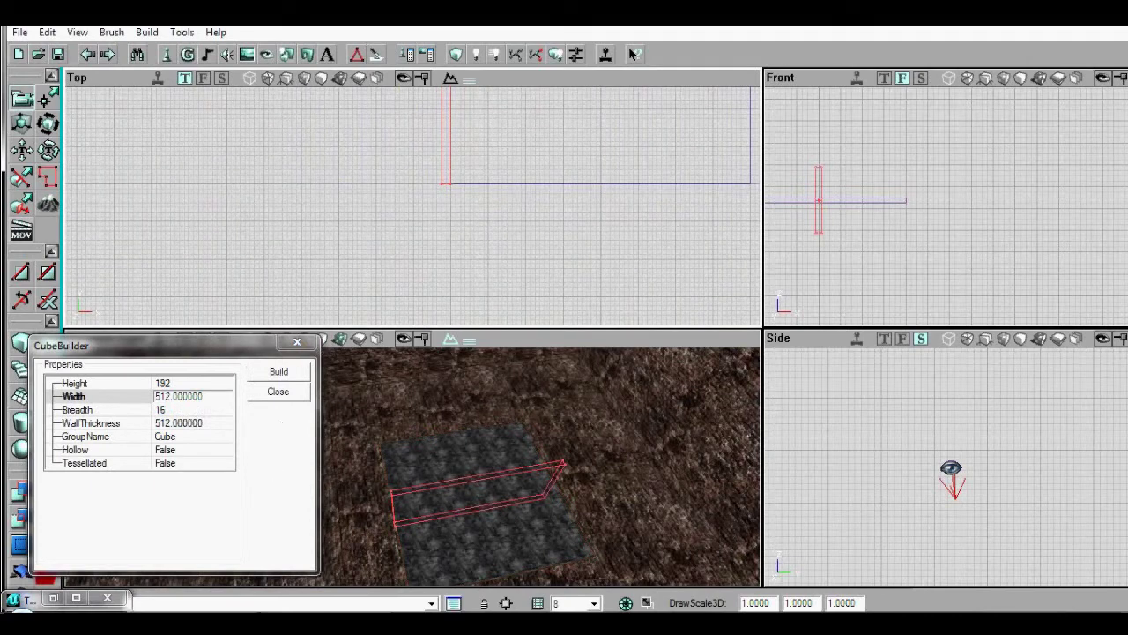
# - Select the house2_brickscaler brick texture for the walls and put the texture browser away
pyautogui.click(54, 598)
pyautogui.moveTo(1102, 433); pyautogui.dragTo(1095, 385)
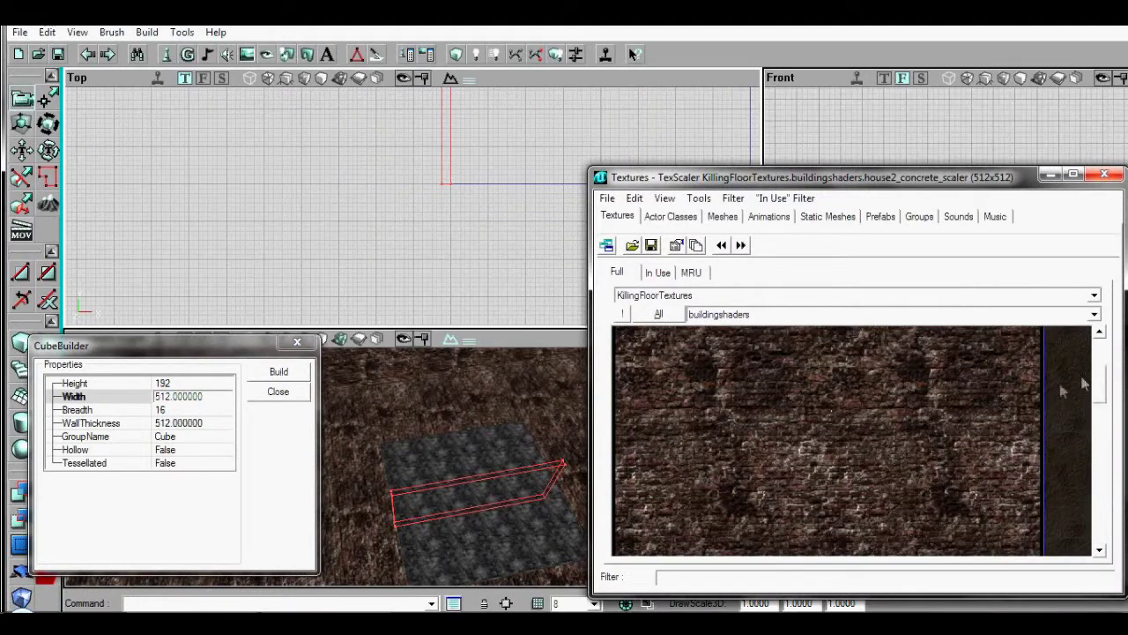
pyautogui.click(1004, 359)
pyautogui.click(1051, 175)
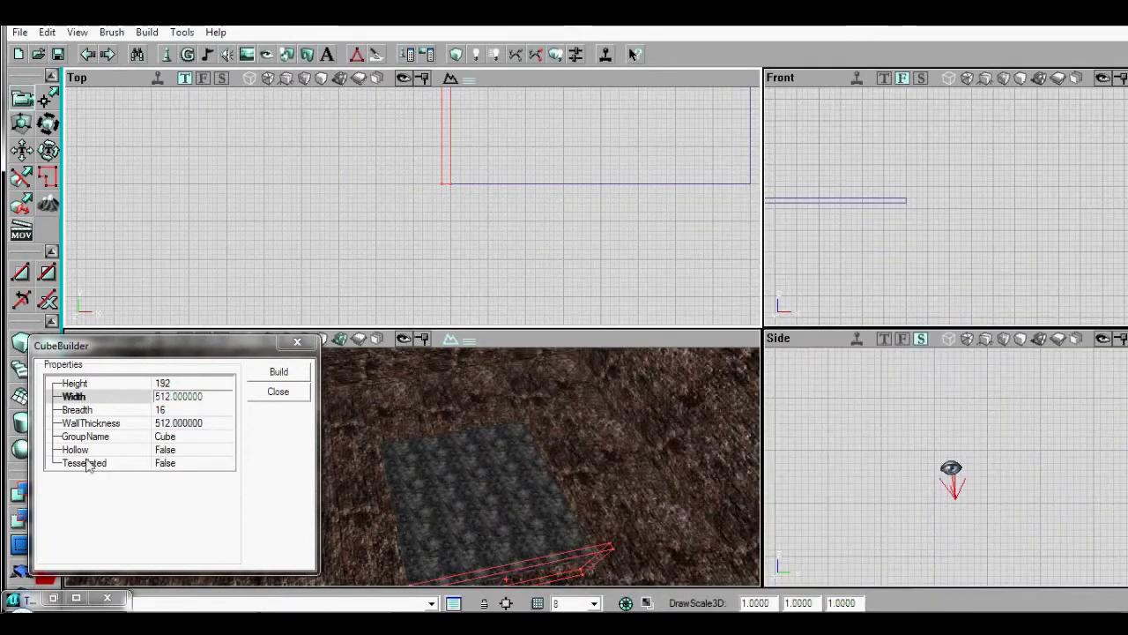
# - Raise the wall brush until its base aligns with the floor's underside, and add it as the first wall
pyautogui.moveTo(987, 255)
pyautogui.mouseDown()
pyautogui.moveTo(1102, 259)
pyautogui.moveTo(1101, 198)
pyautogui.mouseUp()
pyautogui.keyDown('ctrl'); pyautogui.moveTo(1022, 181); pyautogui.dragTo(1022, 268); pyautogui.keyUp('ctrl')
pyautogui.click(286, 393)
pyautogui.click(17, 494)
# - Move the wall brush to the opposite edge of the floor and add the second wall
pyautogui.moveTo(970, 203)
pyautogui.mouseDown()
pyautogui.moveTo(945, 193)
pyautogui.moveTo(1110, 193)
pyautogui.mouseUp()
pyautogui.keyDown('shift'); pyautogui.moveTo(900, 170); pyautogui.dragTo(988, 170); pyautogui.keyUp('shift')
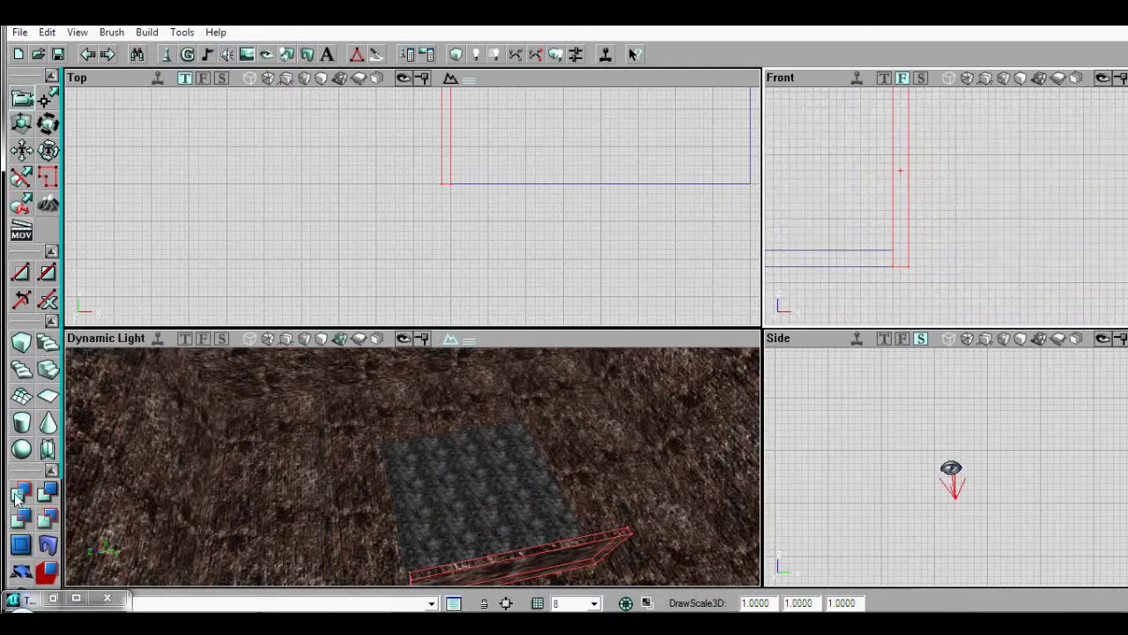
pyautogui.click(17, 499)
# - Rotate the wall brush 90 degrees, fit it between the two walls' ends, and add the third wall
pyautogui.moveTo(494, 194); pyautogui.dragTo(279, 276)
pyautogui.moveTo(541, 116); pyautogui.dragTo(522, 192)
pyautogui.keyDown('ctrl'); pyautogui.moveTo(522, 192); pyautogui.dragTo(627, 193, button='right'); pyautogui.keyUp('ctrl')
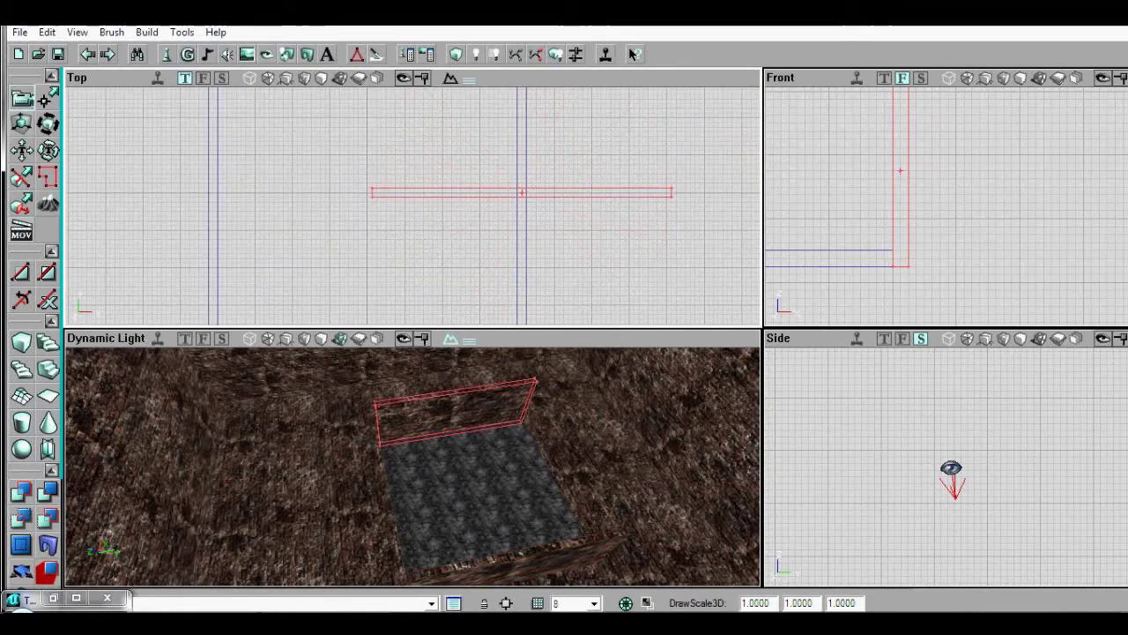
pyautogui.moveTo(522, 192)
pyautogui.keyDown('shift'); pyautogui.mouseDown()
pyautogui.moveTo(415, 328)
pyautogui.moveTo(363, 342)
pyautogui.moveTo(367, 334)
pyautogui.mouseUp(); pyautogui.keyUp('shift')
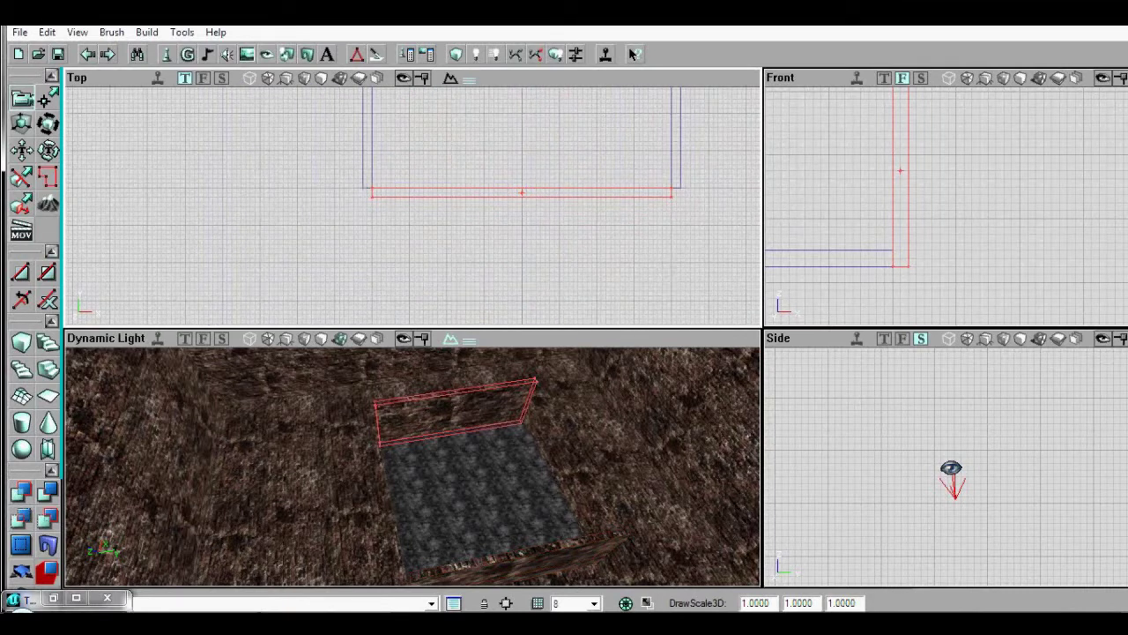
pyautogui.click(18, 495)
# - Move the rotated wall brush to the remaining open side and add the fourth wall
pyautogui.keyDown('shift'); pyautogui.moveTo(521, 317); pyautogui.dragTo(503, 2); pyautogui.keyUp('shift')
pyautogui.keyDown('shift'); pyautogui.moveTo(522, 192); pyautogui.dragTo(541, 217); pyautogui.keyUp('shift')
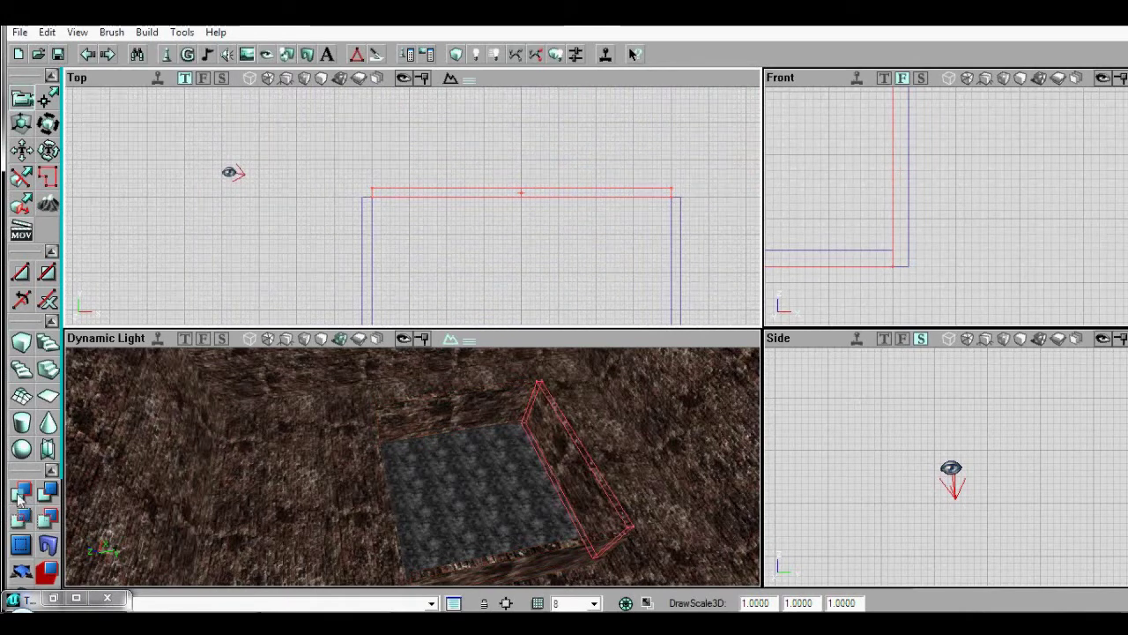
pyautogui.click(18, 496)
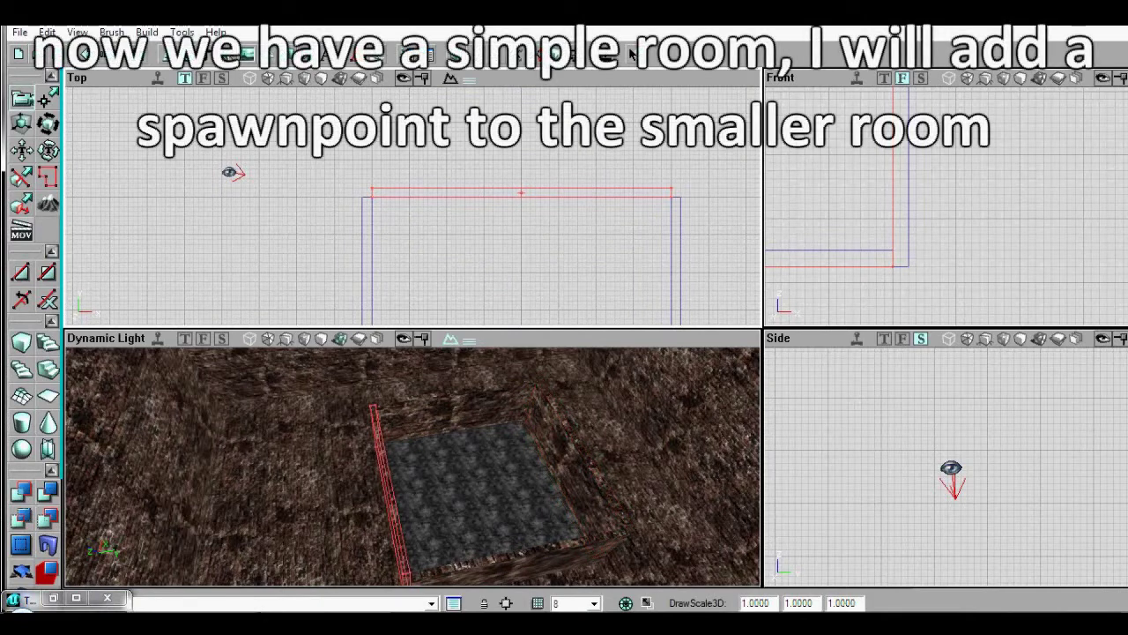
# - Add a player start on the concrete floor of the small room
pyautogui.rightClick(474, 485)
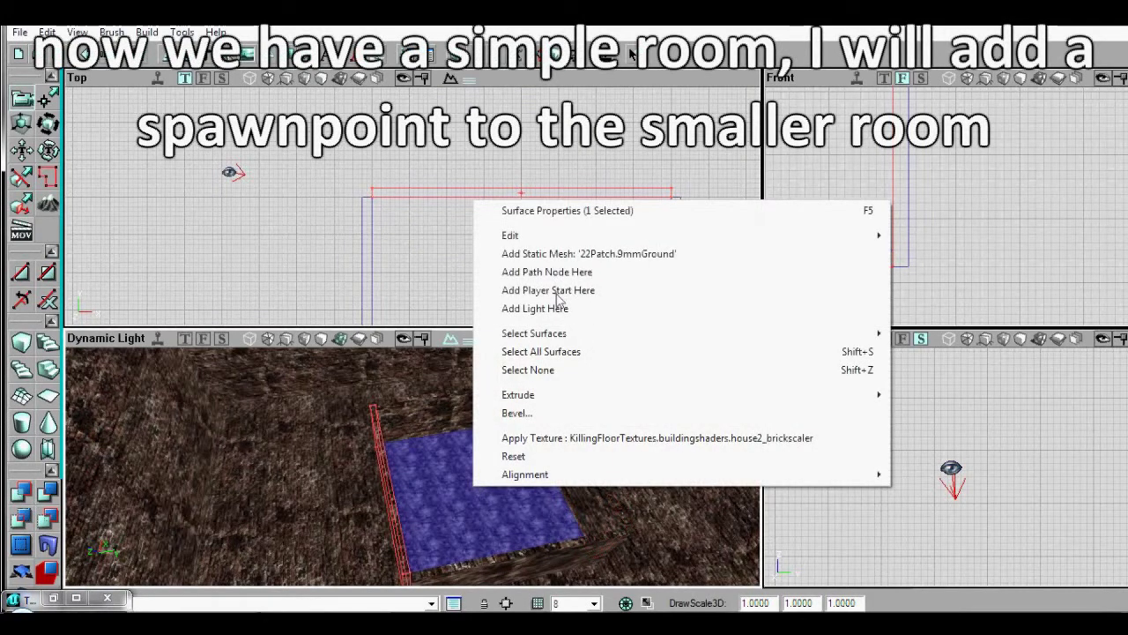
pyautogui.click(557, 294)
pyautogui.moveTo(557, 423); pyautogui.dragTo(557, 370)
pyautogui.moveTo(557, 370); pyautogui.dragTo(557, 397, button='right')
pyautogui.moveTo(557, 396); pyautogui.dragTo(557, 361)
pyautogui.moveTo(556, 362)
pyautogui.mouseDown(button='right')
pyautogui.moveTo(557, 397)
pyautogui.moveTo(557, 361)
pyautogui.mouseUp(button='right')
pyautogui.moveTo(557, 362)
pyautogui.mouseDown()
pyautogui.moveTo(557, 423)
pyautogui.moveTo(557, 379)
pyautogui.mouseUp()
pyautogui.moveTo(557, 379); pyautogui.dragTo(557, 352, button='right')
pyautogui.moveTo(557, 352); pyautogui.dragTo(557, 379)
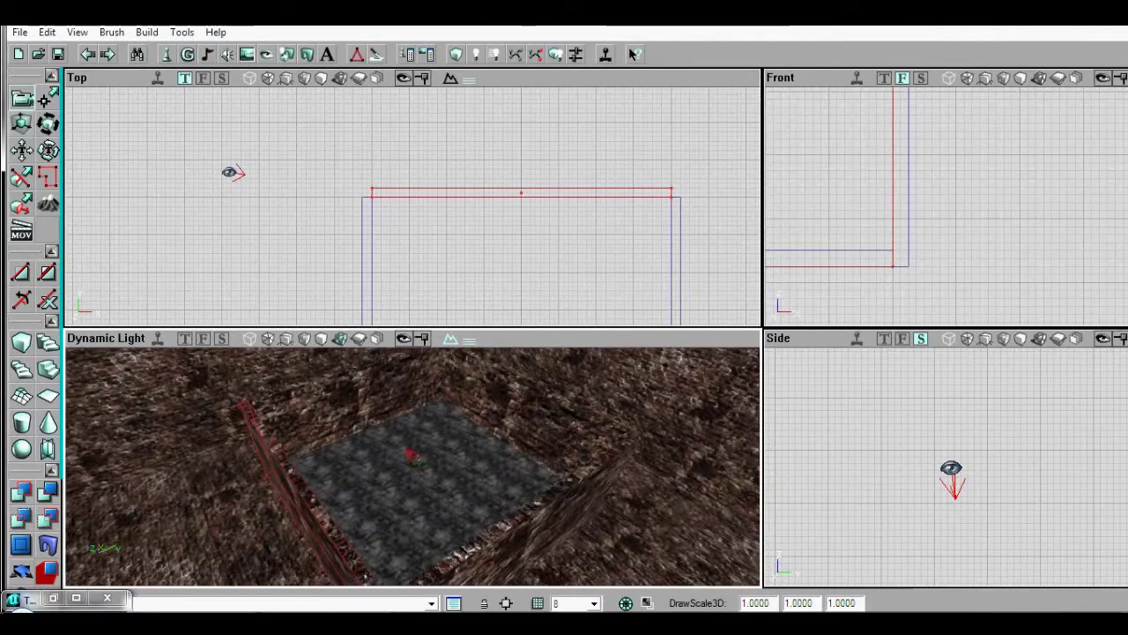
# - Save the map under the name kf-tutmap
pyautogui.moveTo(557, 379); pyautogui.dragTo(530, 339, button='right')
pyautogui.click(19, 34)
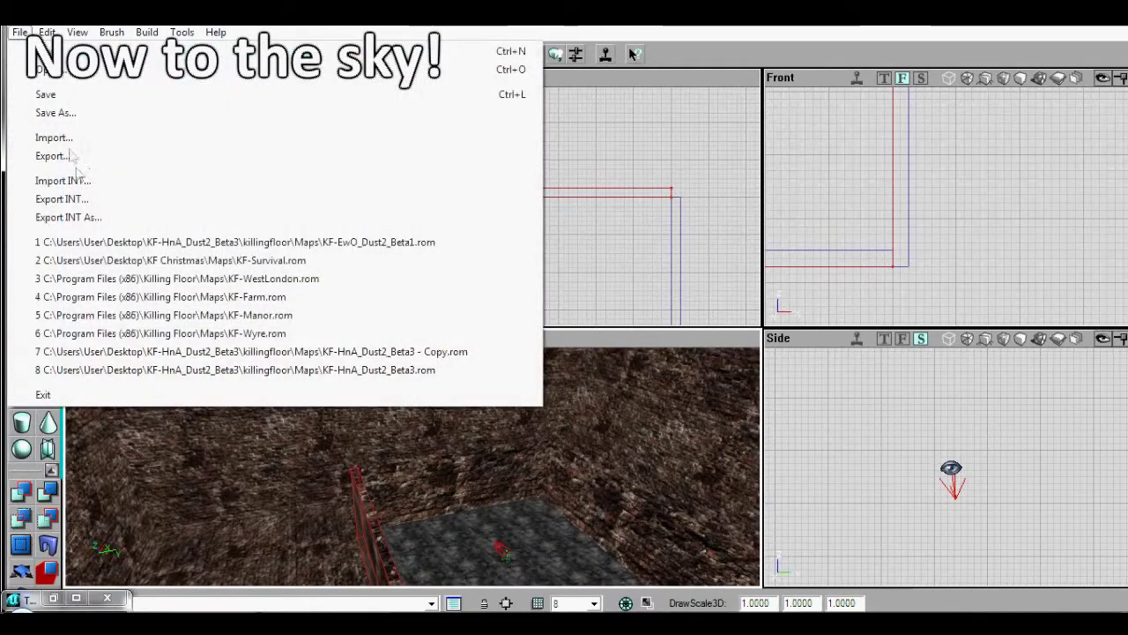
pyautogui.click(71, 112)
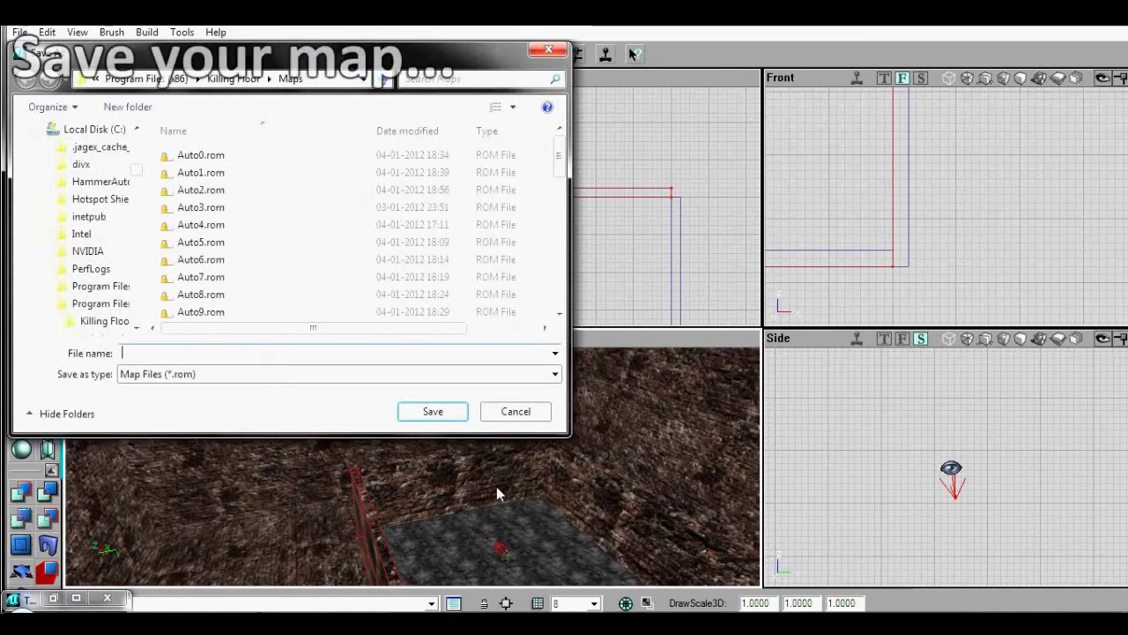
pyautogui.write('kf-tutmap')
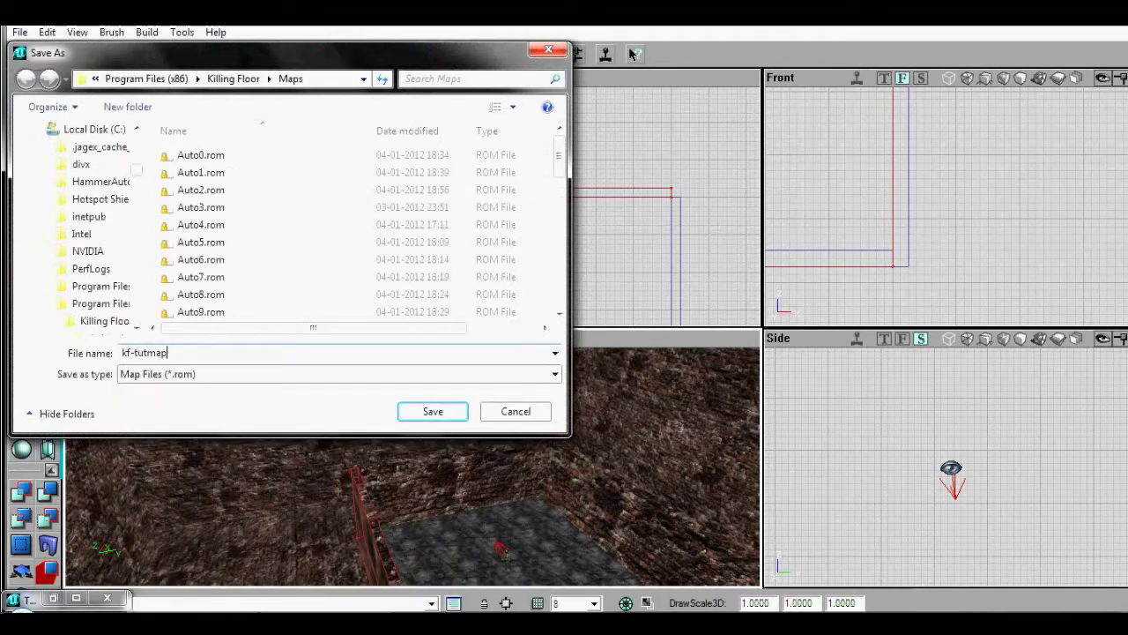
pyautogui.press('Return')
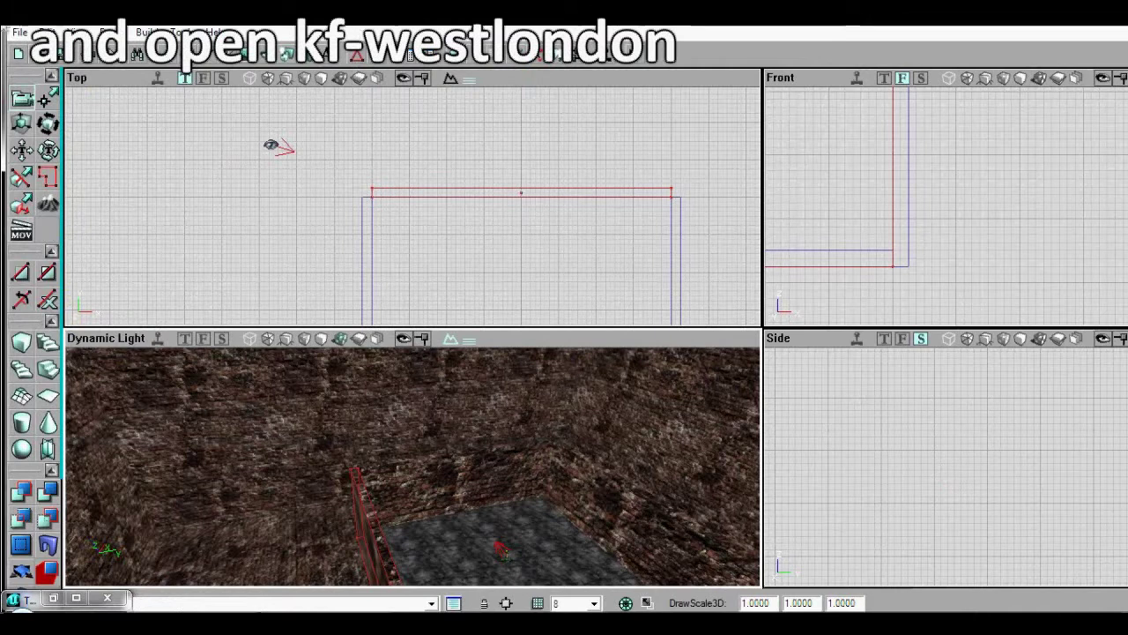
# - Open the existing map KF-WestLondon.rom from the Killing Floor Maps folder
pyautogui.click(20, 33)
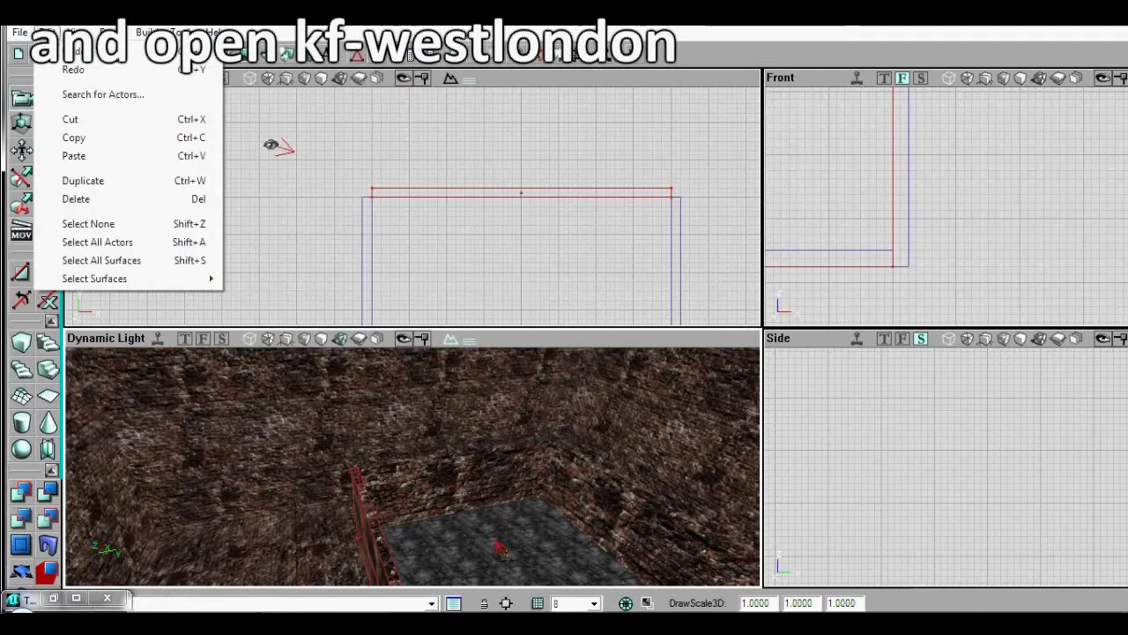
pyautogui.click(40, 72)
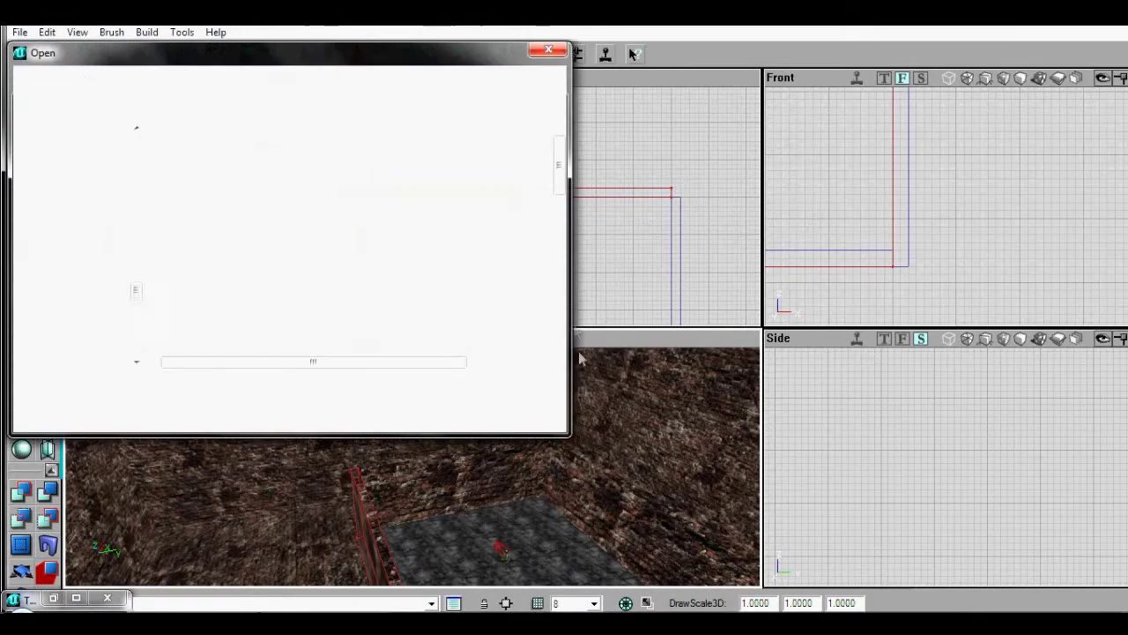
pyautogui.moveTo(560, 167); pyautogui.dragTo(560, 310)
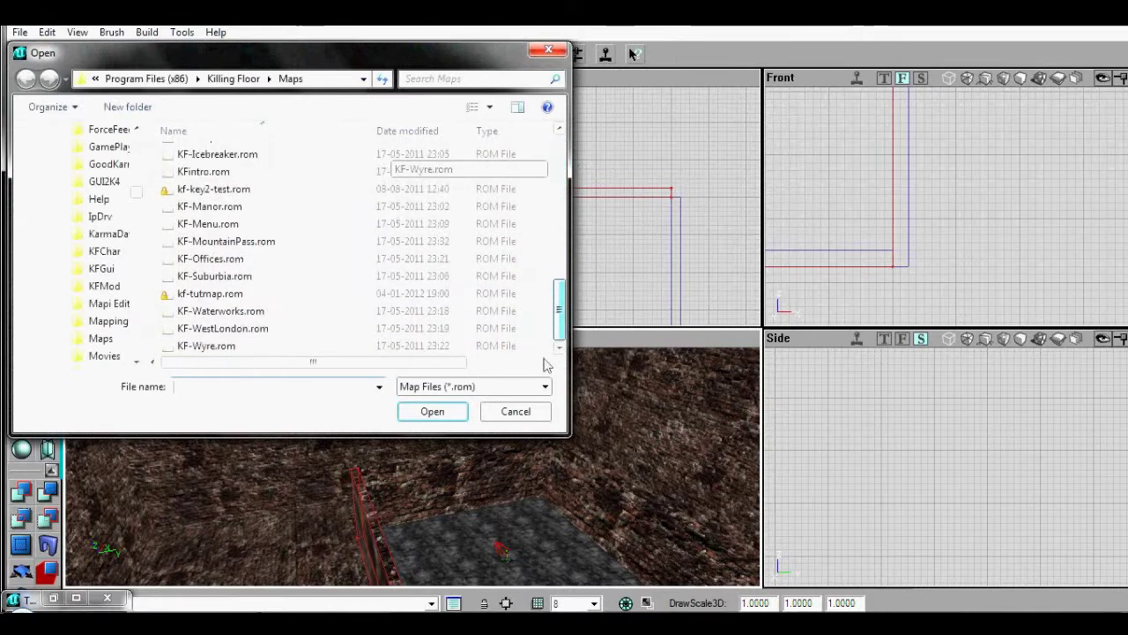
pyautogui.doubleClick(267, 328)
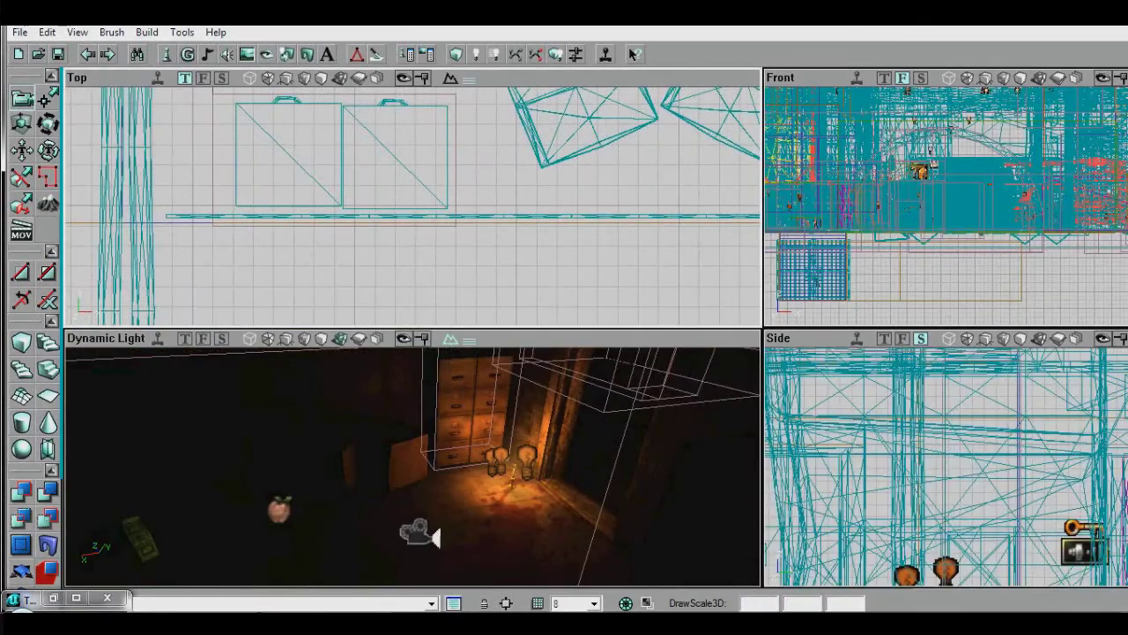
# - Locate the skybox outside the main level and select its square outer brush together with the round meshes inside
pyautogui.scroll(-15, 412, 206)
pyautogui.moveTo(352, 176); pyautogui.dragTo(745, 310)
pyautogui.moveTo(352, 92); pyautogui.dragTo(520, 276)
pyautogui.click(462, 254)
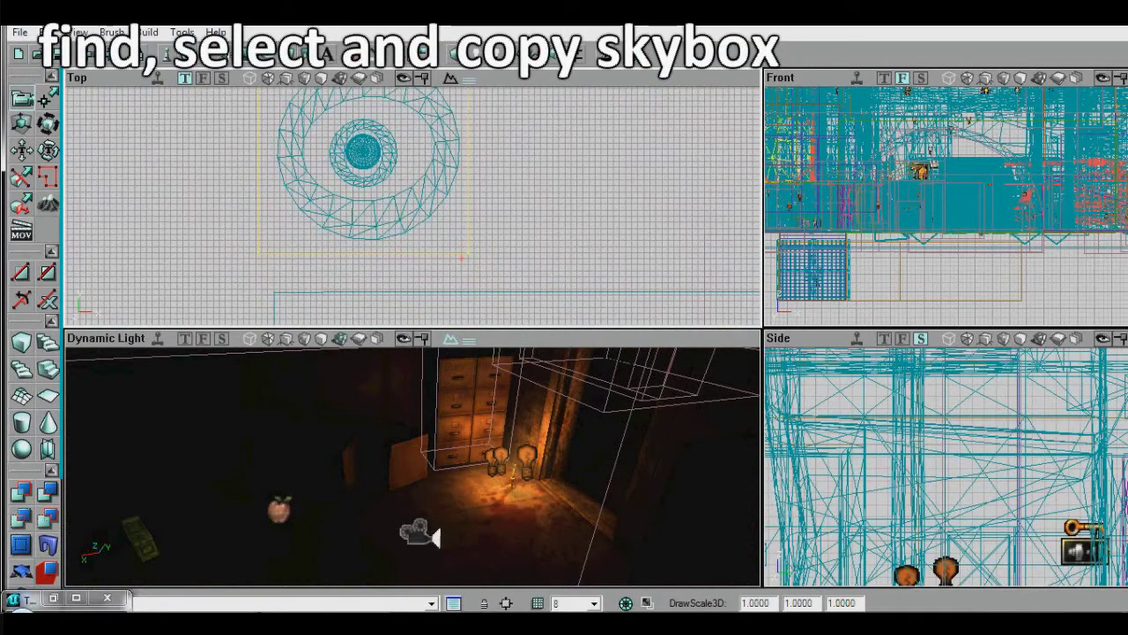
pyautogui.keyDown('ctrl'); pyautogui.click(386, 175); pyautogui.keyUp('ctrl')
pyautogui.keyDown('ctrl'); pyautogui.click(373, 162); pyautogui.keyUp('ctrl')
pyautogui.keyDown('ctrl'); pyautogui.click(403, 212); pyautogui.keyUp('ctrl')
# - Add the actors at the centre of the skybox to the selection
pyautogui.scroll(8, 403, 211)
pyautogui.moveTo(404, 211); pyautogui.dragTo(578, 163)
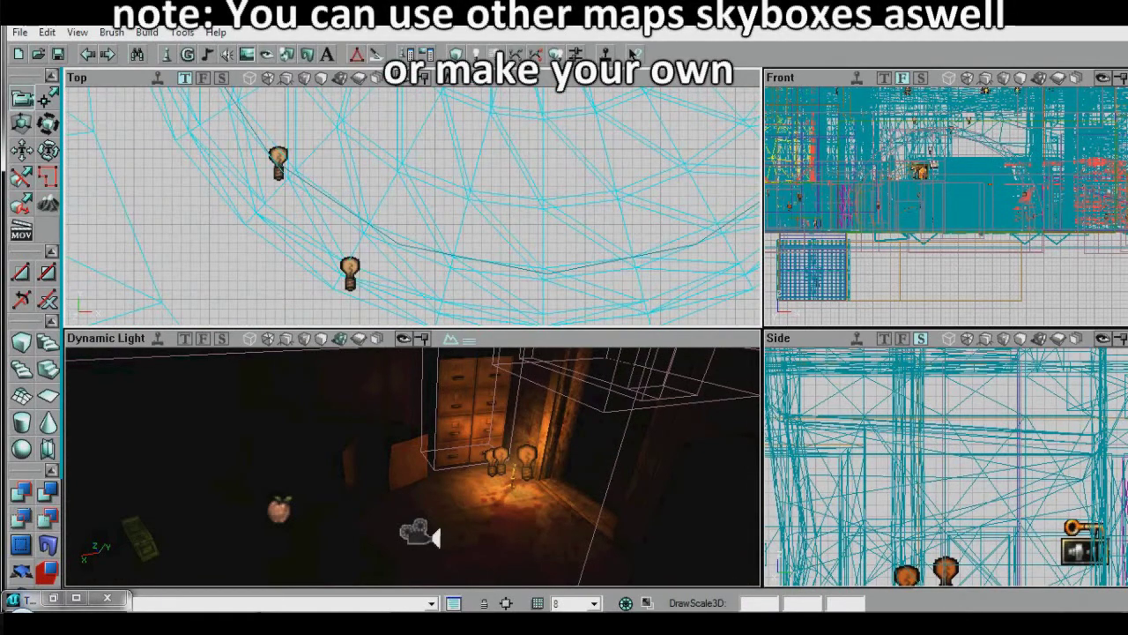
pyautogui.moveTo(529, 97); pyautogui.dragTo(377, 324)
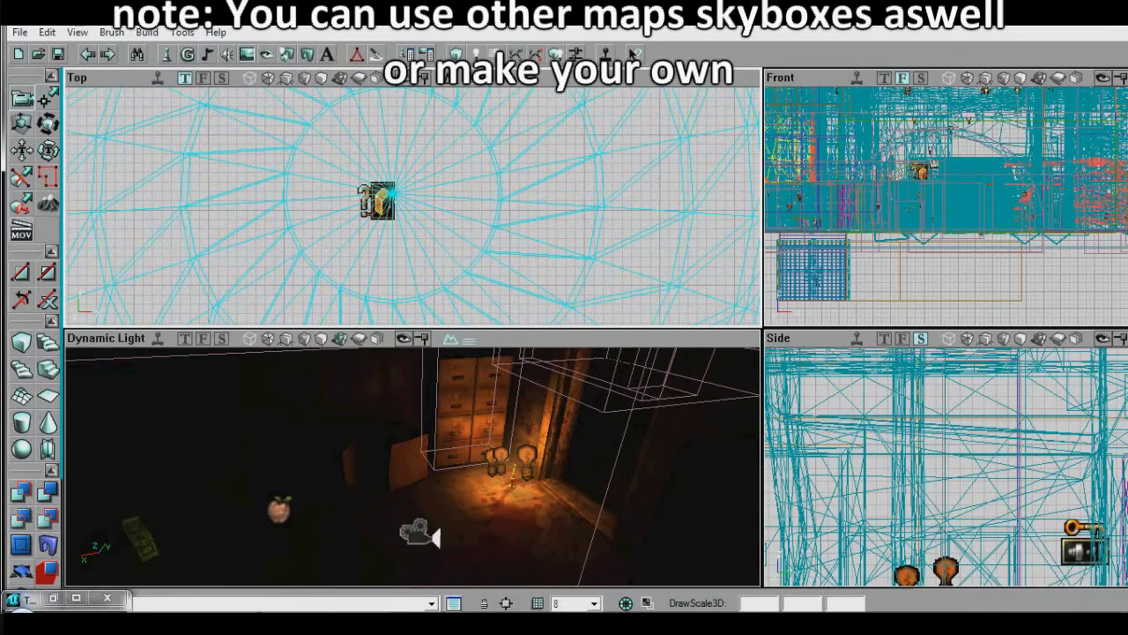
pyautogui.keyDown('ctrl'); pyautogui.click(380, 202); pyautogui.keyUp('ctrl')
pyautogui.moveTo(379, 202); pyautogui.dragTo(259, 209)
pyautogui.scroll(-10, 353, 203)
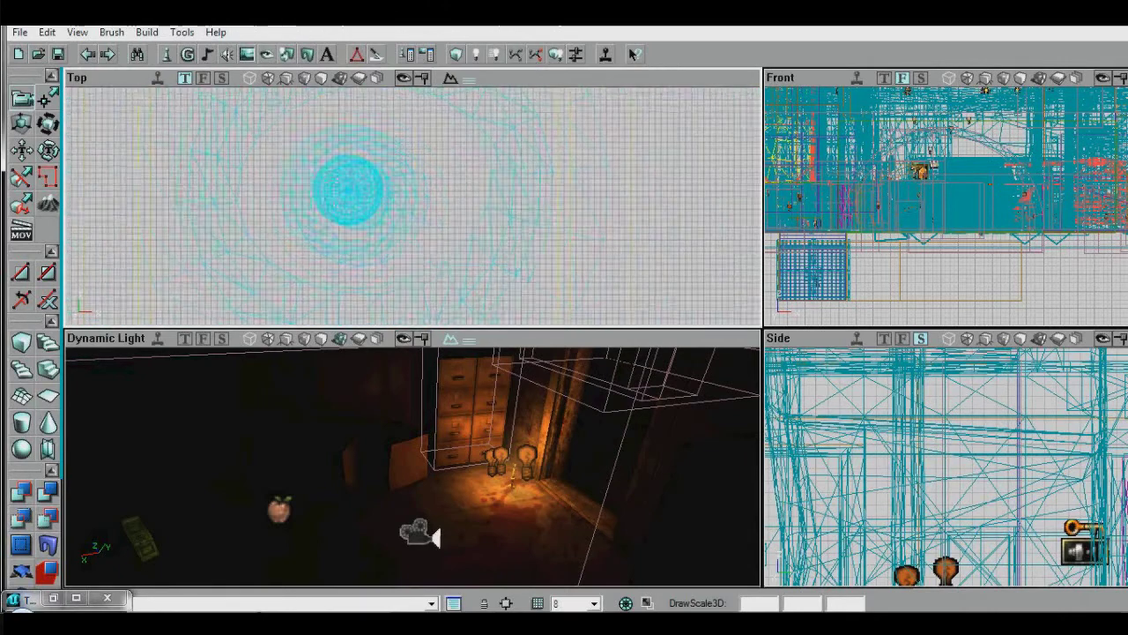
# - Find the sunlight and zone info actors above the London level, add them to the selection, and copy everything selected
pyautogui.scroll(-5, 371, 202)
pyautogui.moveTo(371, 201); pyautogui.dragTo(242, 97)
pyautogui.moveTo(388, 476); pyautogui.dragTo(309, 566, button='right')
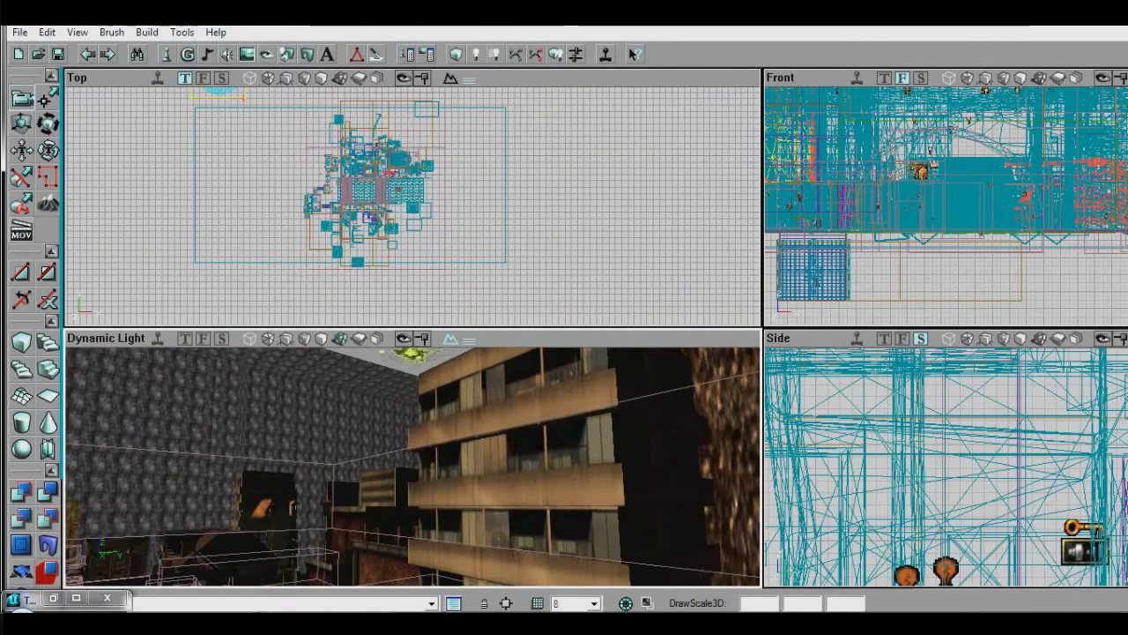
pyautogui.moveTo(387, 467); pyautogui.dragTo(441, 520, button='right')
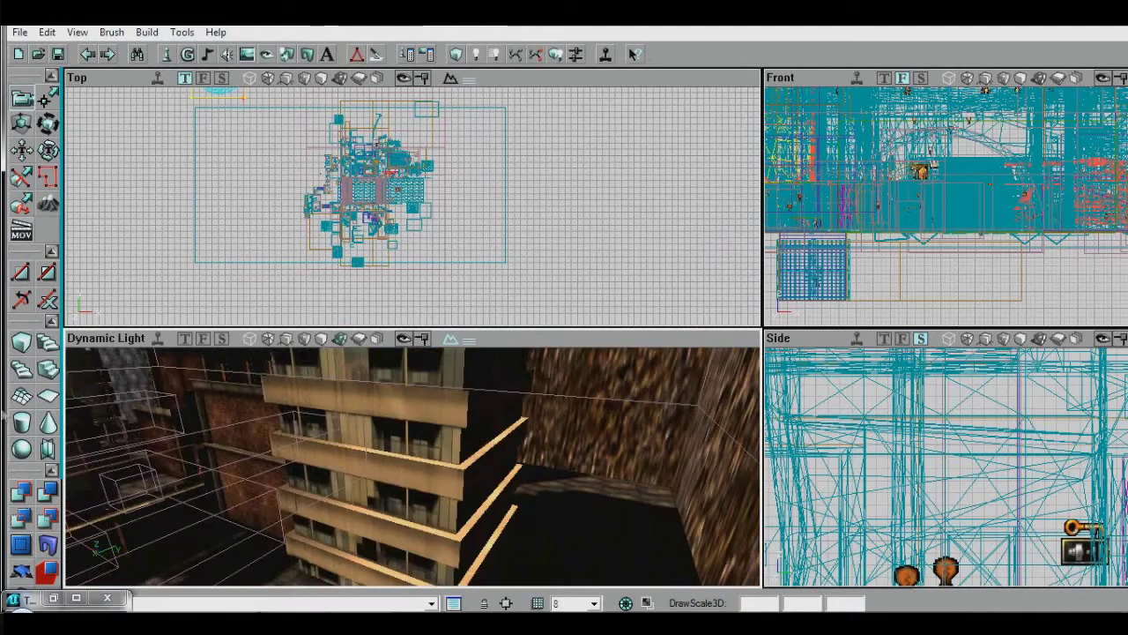
pyautogui.moveTo(413, 467); pyautogui.dragTo(309, 388, button='right')
pyautogui.moveTo(412, 467); pyautogui.dragTo(416, 529, button='right')
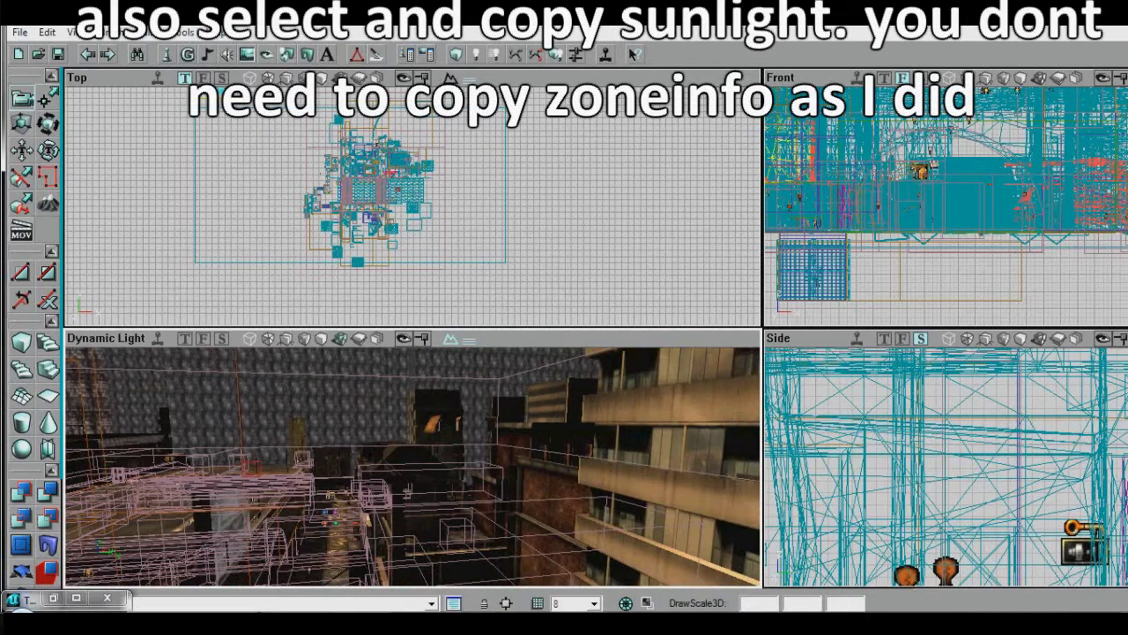
pyautogui.moveTo(413, 467); pyautogui.dragTo(360, 441, button='right')
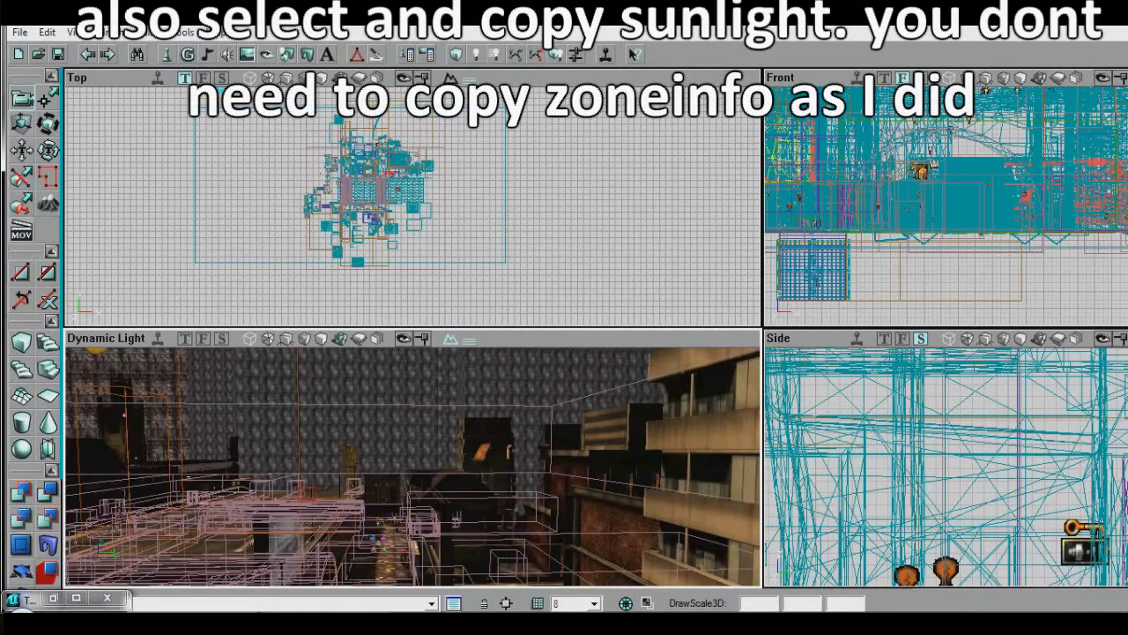
pyautogui.moveTo(413, 467); pyautogui.dragTo(291, 423, button='right')
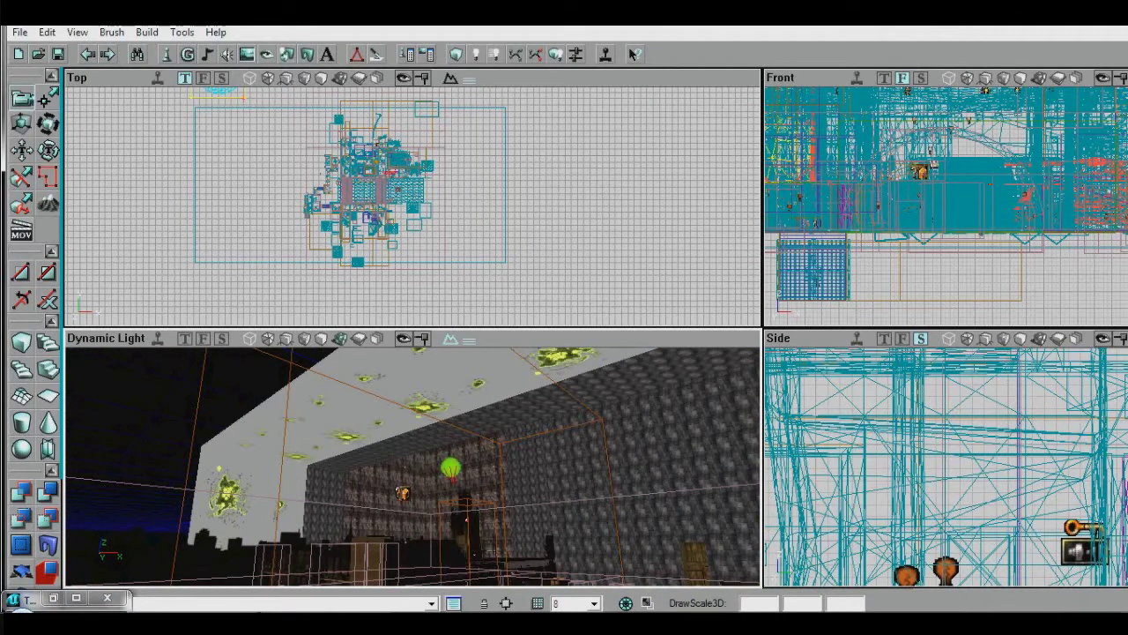
pyautogui.click(46, 32)
pyautogui.click(74, 138)
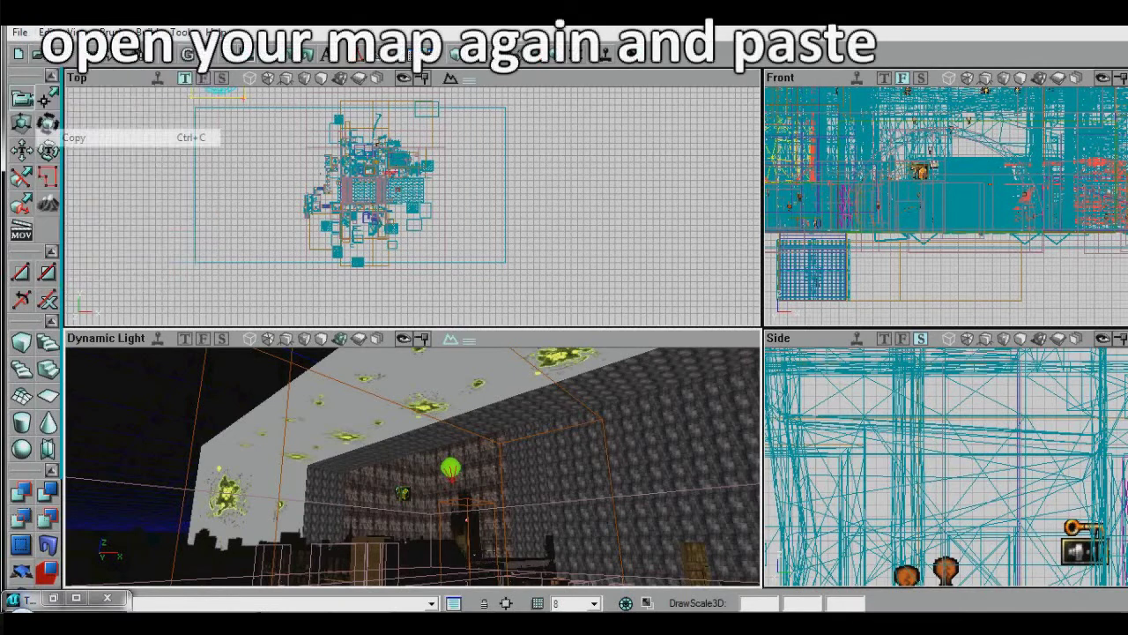
# - Reopen kf-tutmap.rom and paste the copied skybox, sunlight and zone info into it
pyautogui.click(19, 33)
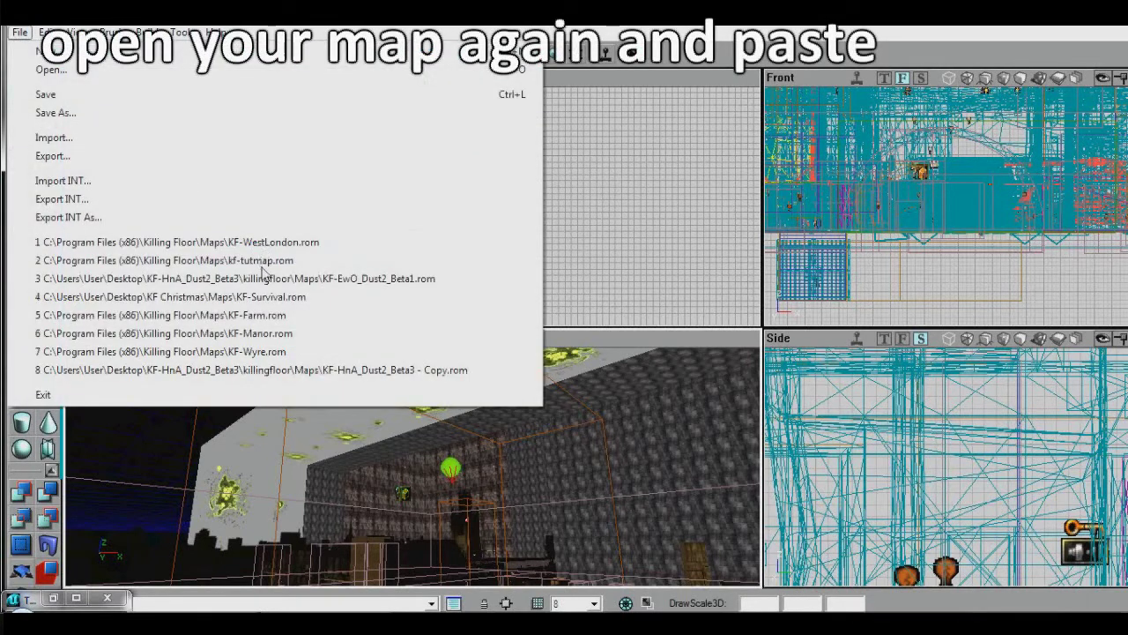
pyautogui.click(261, 261)
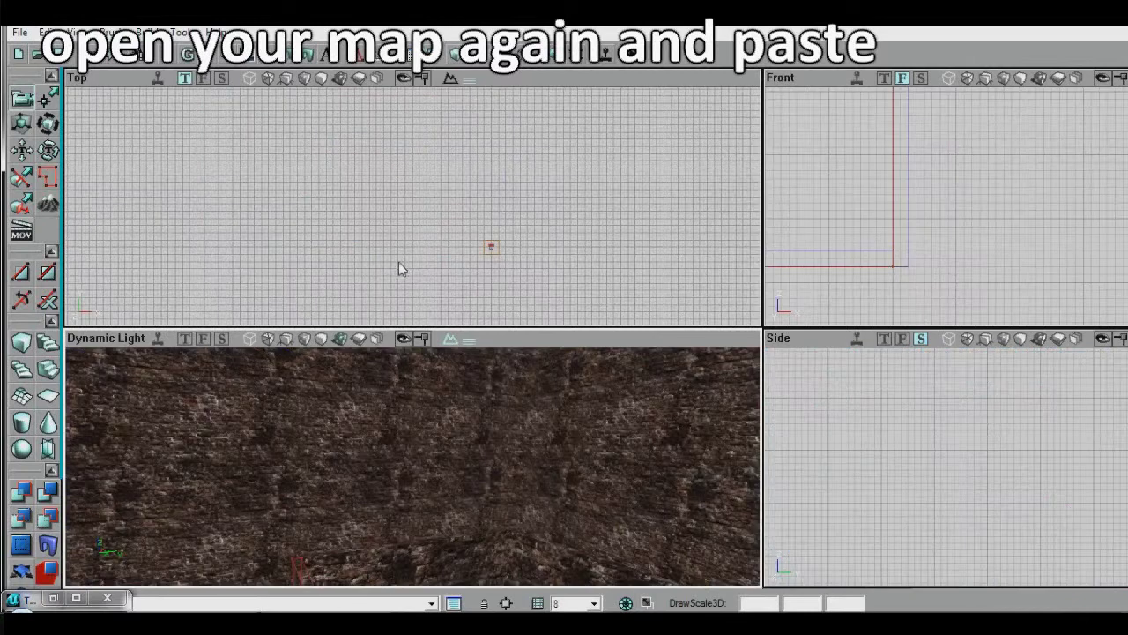
pyautogui.moveTo(402, 270)
pyautogui.mouseDown()
pyautogui.moveTo(468, 290)
pyautogui.moveTo(467, 255)
pyautogui.mouseUp()
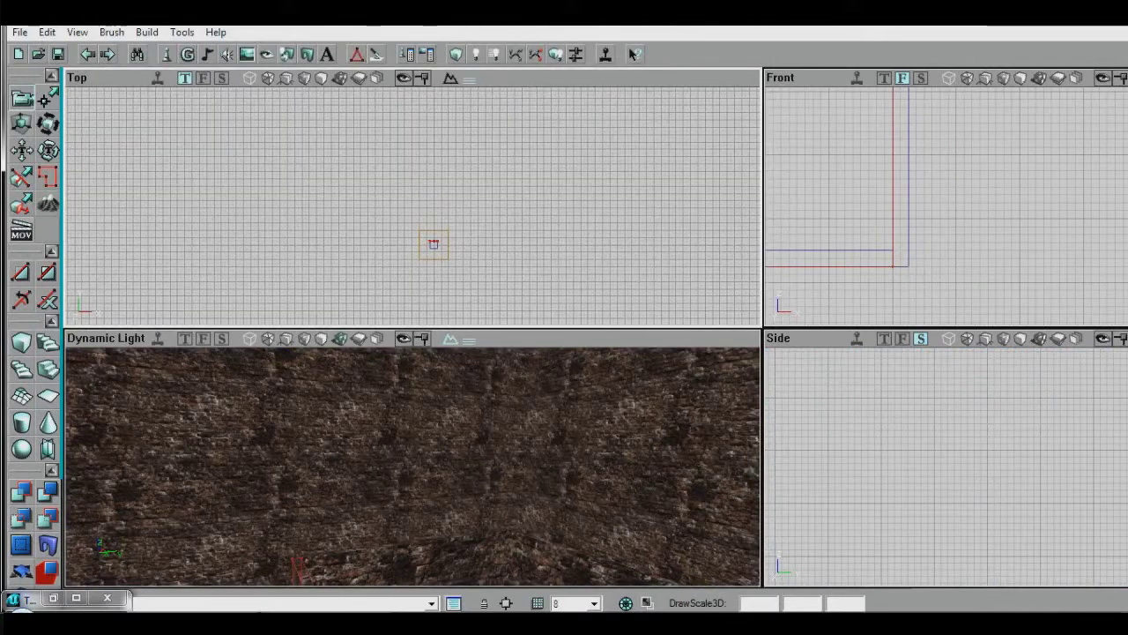
pyautogui.click(46, 32)
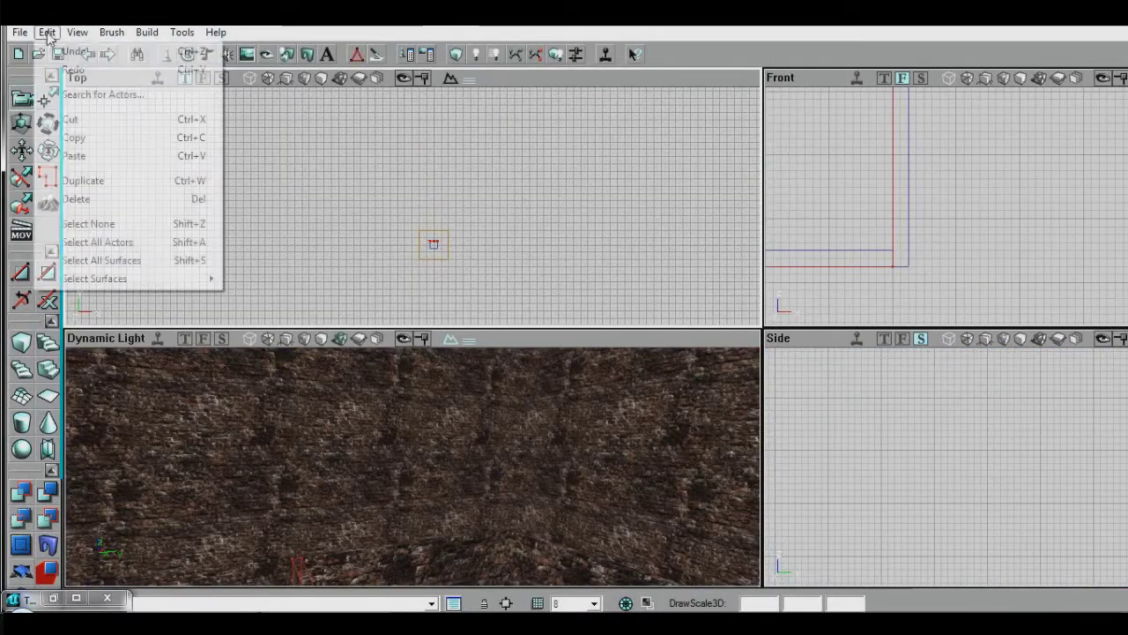
pyautogui.click(74, 156)
# - Move the pasted sunlight and zone info actors inside the large room
pyautogui.moveTo(412, 229)
pyautogui.mouseDown()
pyautogui.moveTo(421, 194)
pyautogui.moveTo(458, 150)
pyautogui.mouseUp()
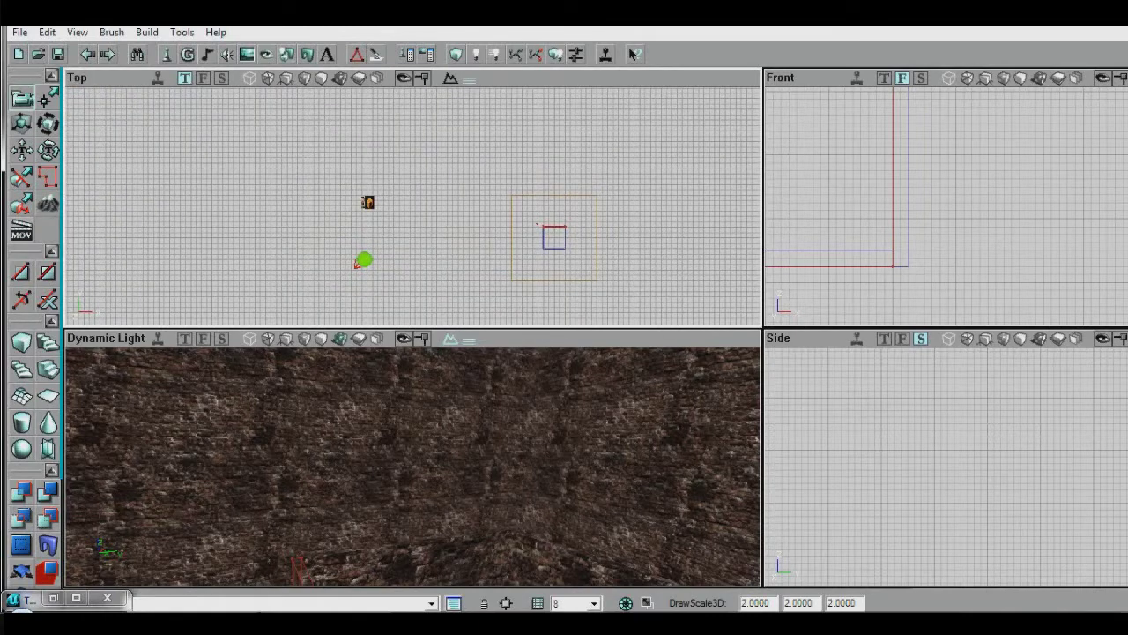
pyautogui.keyDown('ctrl'); pyautogui.keyDown('shift'); pyautogui.moveTo(364, 259); pyautogui.dragTo(552, 267); pyautogui.keyUp('shift'); pyautogui.keyUp('ctrl')
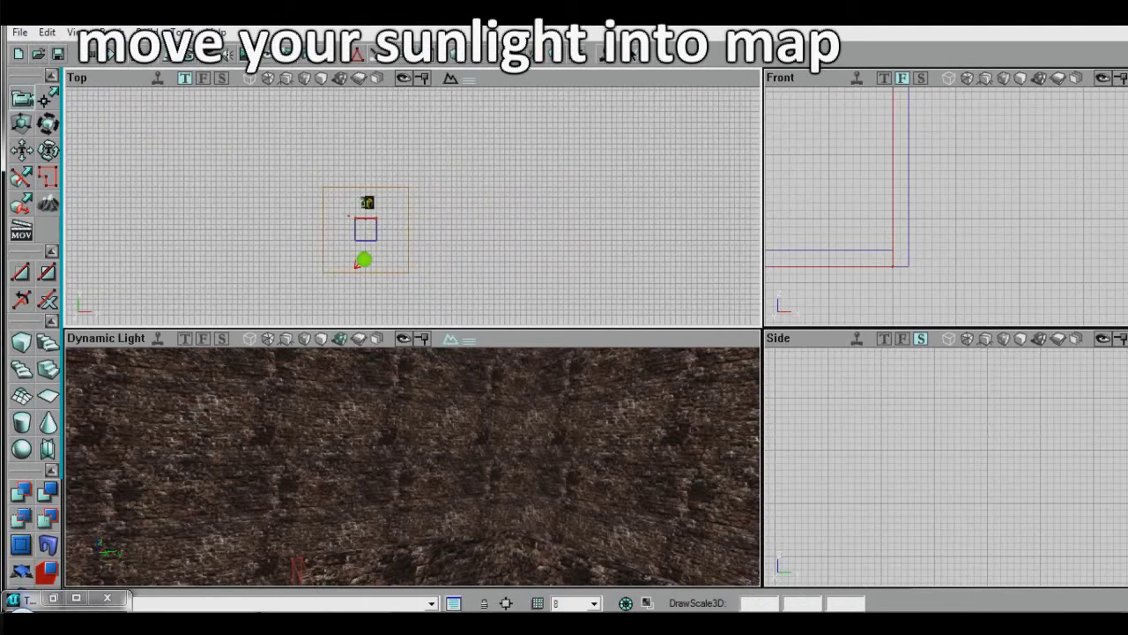
pyautogui.moveTo(943, 176)
pyautogui.mouseDown()
pyautogui.moveTo(960, 297)
pyautogui.moveTo(953, 115)
pyautogui.moveTo(969, 153)
pyautogui.mouseUp()
pyautogui.moveTo(423, 203)
pyautogui.mouseDown()
pyautogui.moveTo(352, 282)
pyautogui.moveTo(353, 245)
pyautogui.moveTo(426, 152)
pyautogui.moveTo(509, 172)
pyautogui.mouseUp()
pyautogui.scroll(2, 508, 173)
# - Select all four walls and the ceiling of the large brick room
pyautogui.moveTo(501, 396); pyautogui.dragTo(501, 353, button='right')
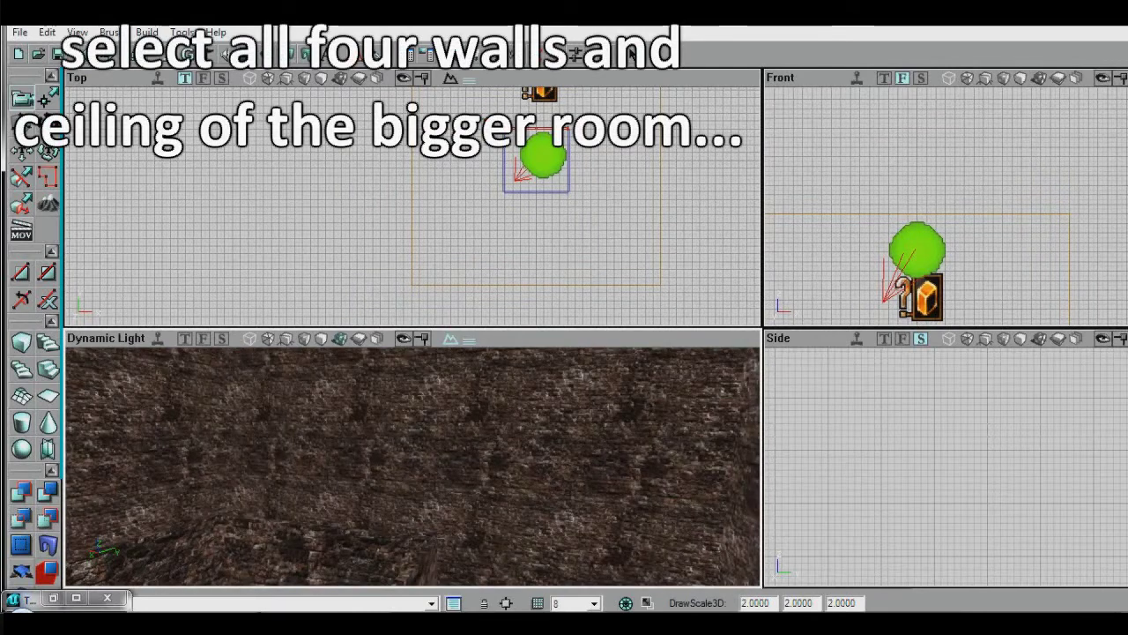
pyautogui.click(494, 449)
pyautogui.moveTo(493, 449)
pyautogui.mouseDown(button='right')
pyautogui.moveTo(502, 414)
pyautogui.moveTo(573, 440)
pyautogui.moveTo(388, 458)
pyautogui.moveTo(387, 379)
pyautogui.mouseUp(button='right')
pyautogui.keyDown('ctrl'); pyautogui.click(572, 441); pyautogui.keyUp('ctrl')
pyautogui.keyDown('ctrl'); pyautogui.click(387, 459); pyautogui.keyUp('ctrl')
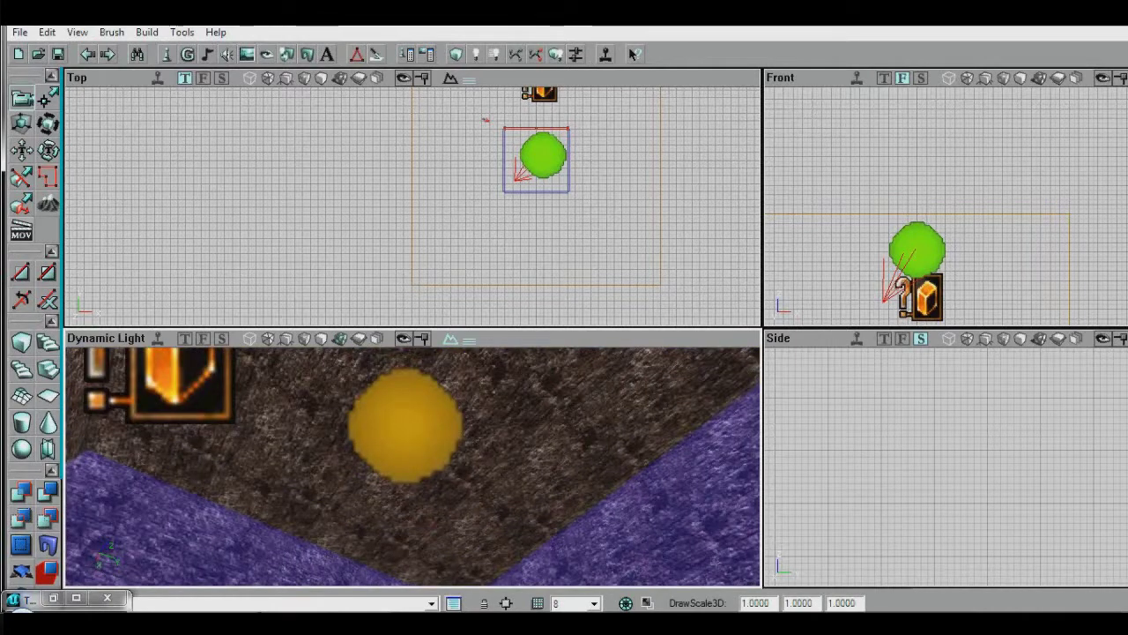
pyautogui.keyDown('ctrl'); pyautogui.click(387, 511); pyautogui.keyUp('ctrl')
pyautogui.moveTo(387, 511); pyautogui.dragTo(334, 564, button='right')
pyautogui.keyDown('ctrl'); pyautogui.click(335, 493); pyautogui.keyUp('ctrl')
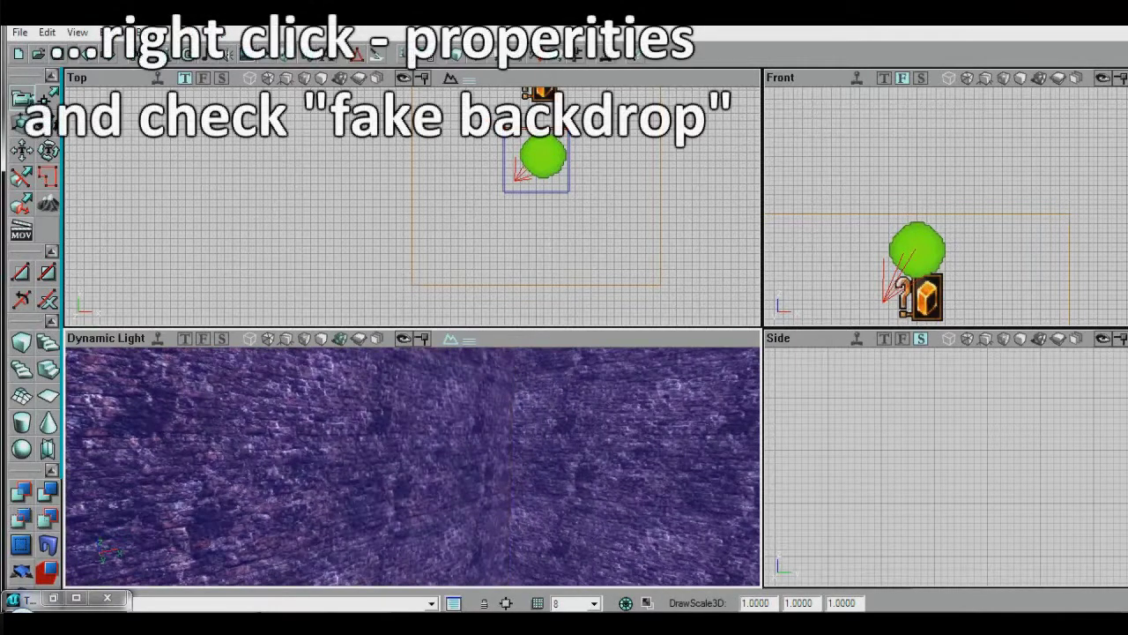
# - Enable Fake Backdrop in the selected surfaces' properties and clear the selection
pyautogui.rightClick(405, 411)
pyautogui.click(463, 139)
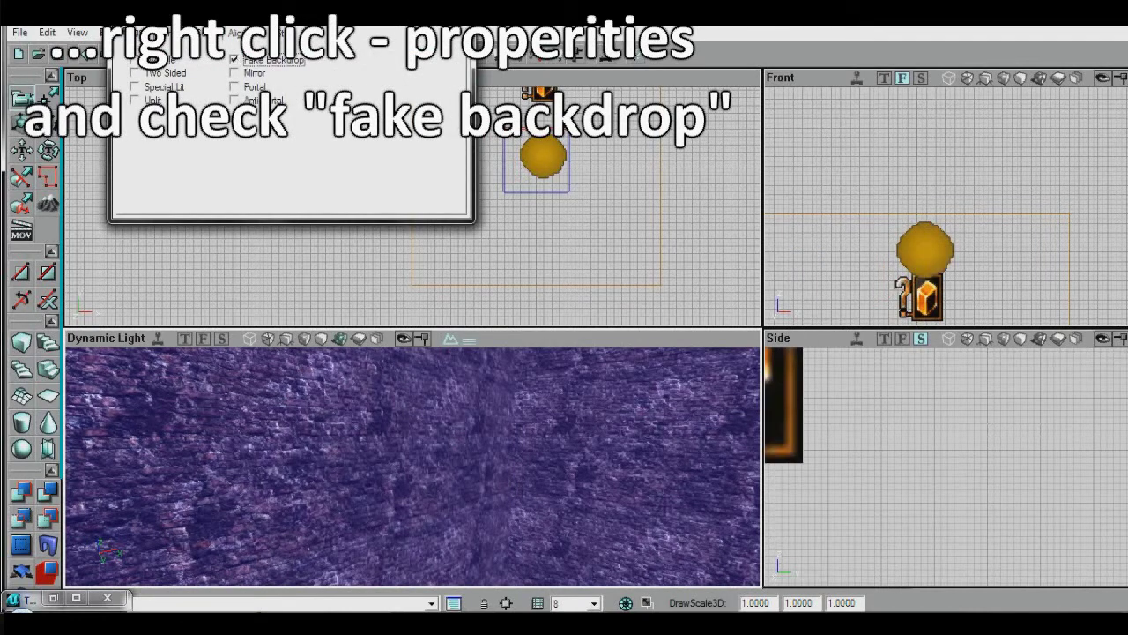
pyautogui.click(453, 12)
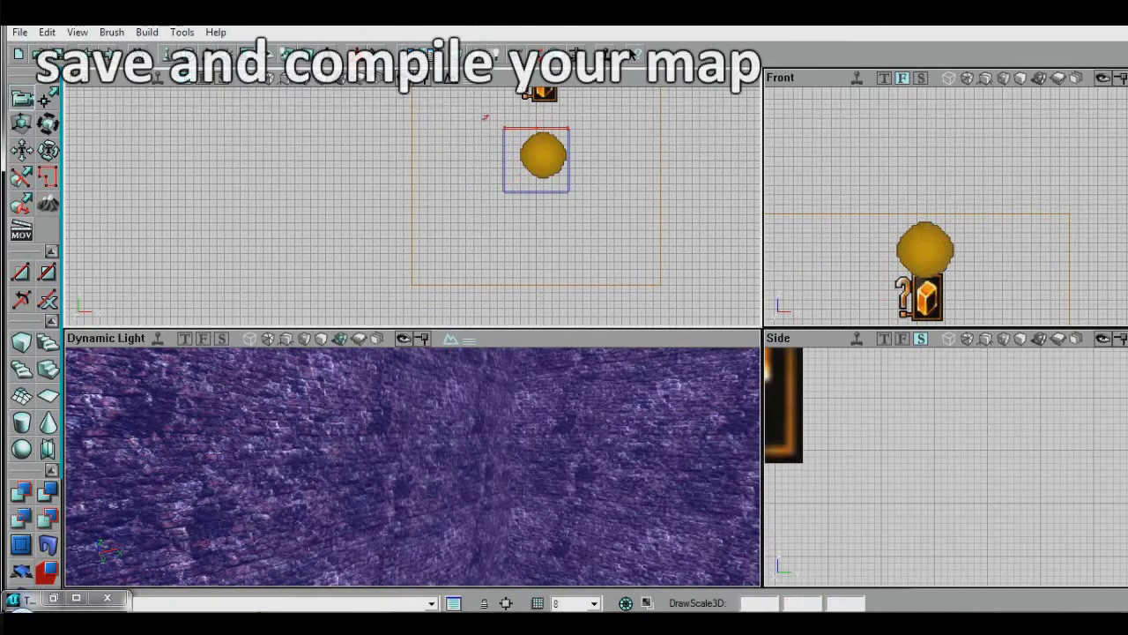
pyautogui.hotkey('shift', 'n')
# - Save the map and compile it
pyautogui.moveTo(412, 466); pyautogui.dragTo(480, 515, button='right')
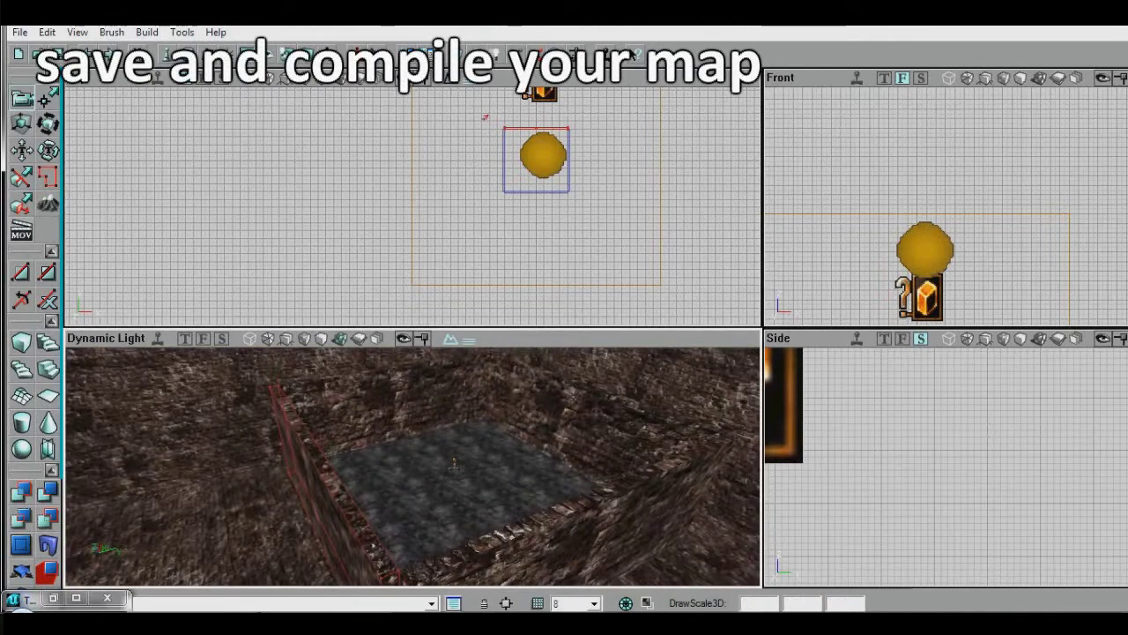
pyautogui.click(59, 57)
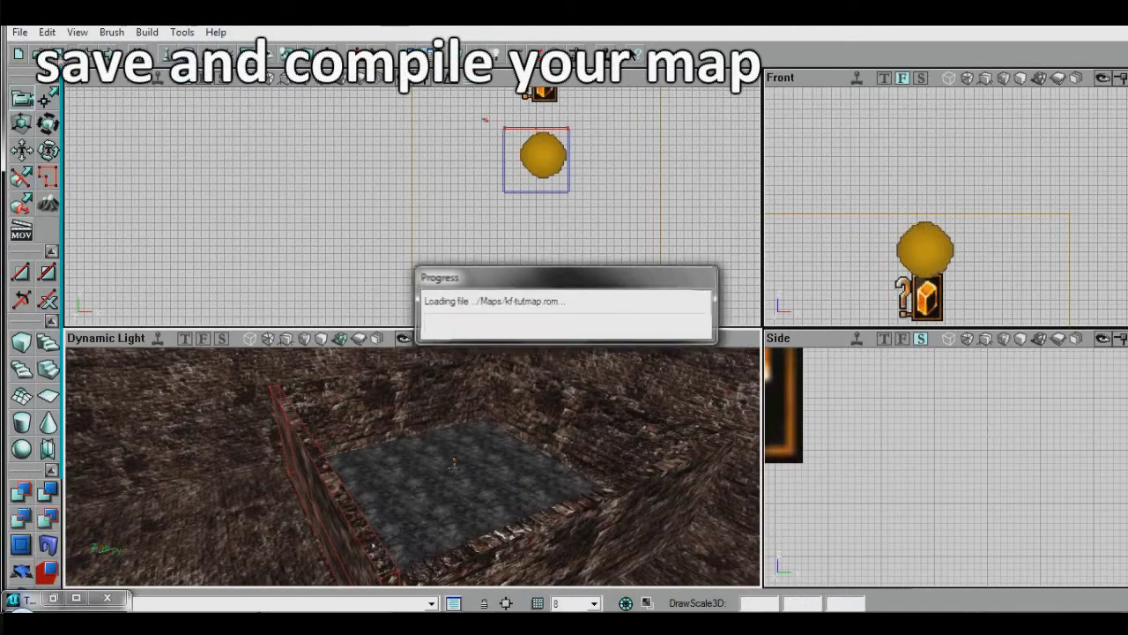
pyautogui.click(147, 33)
pyautogui.click(176, 167)
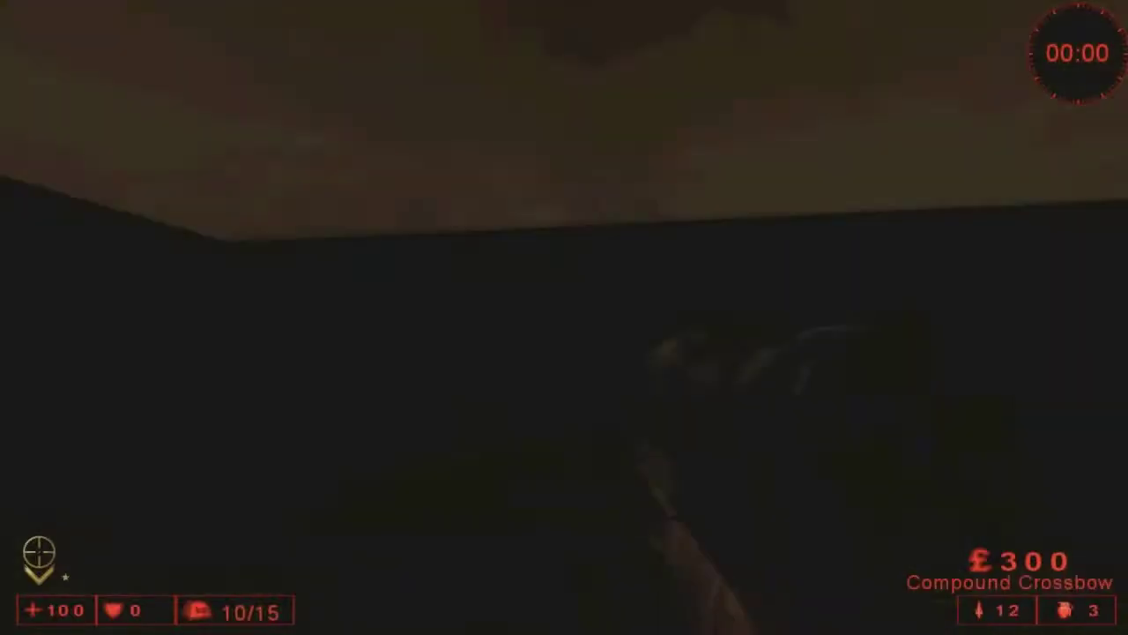
pyautogui.press('1')
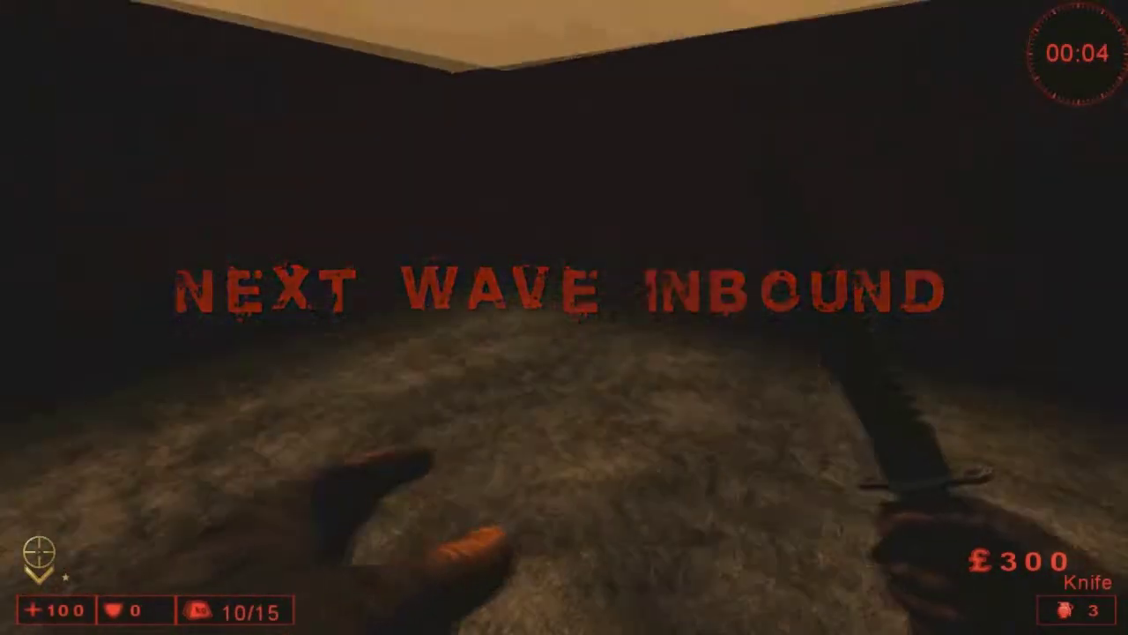
pyautogui.click(564, 317)
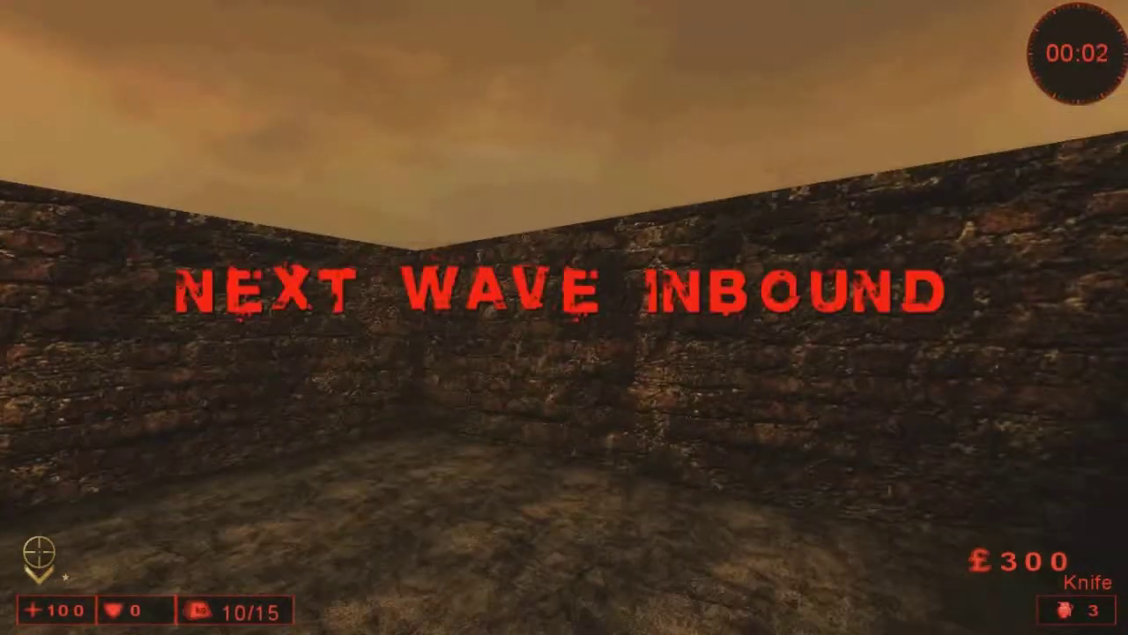
pyautogui.click(564, 317)
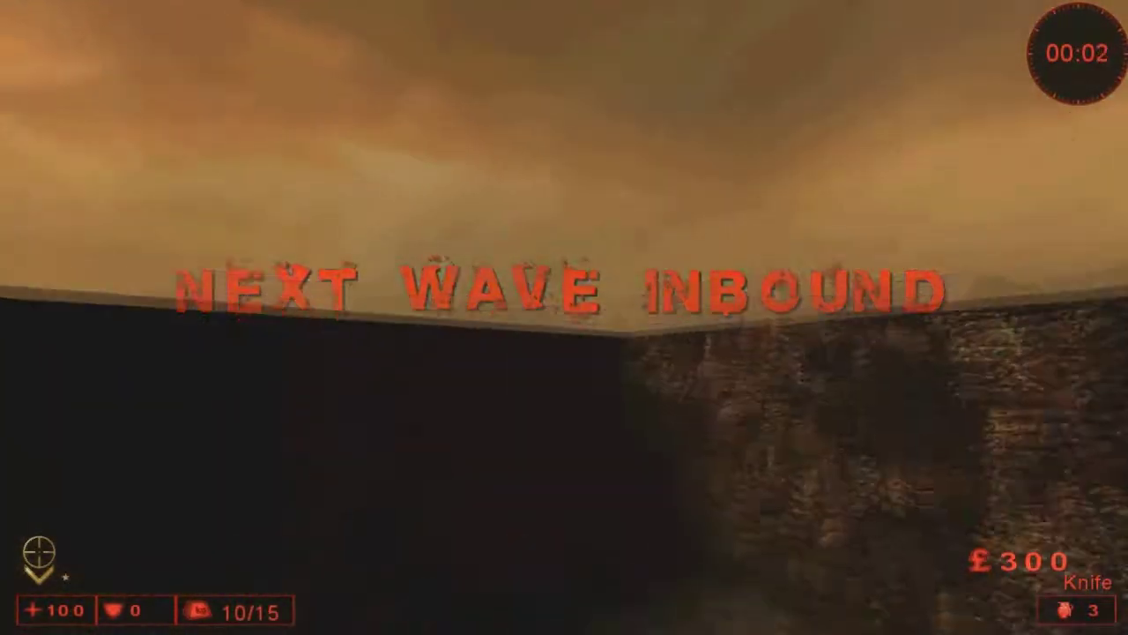